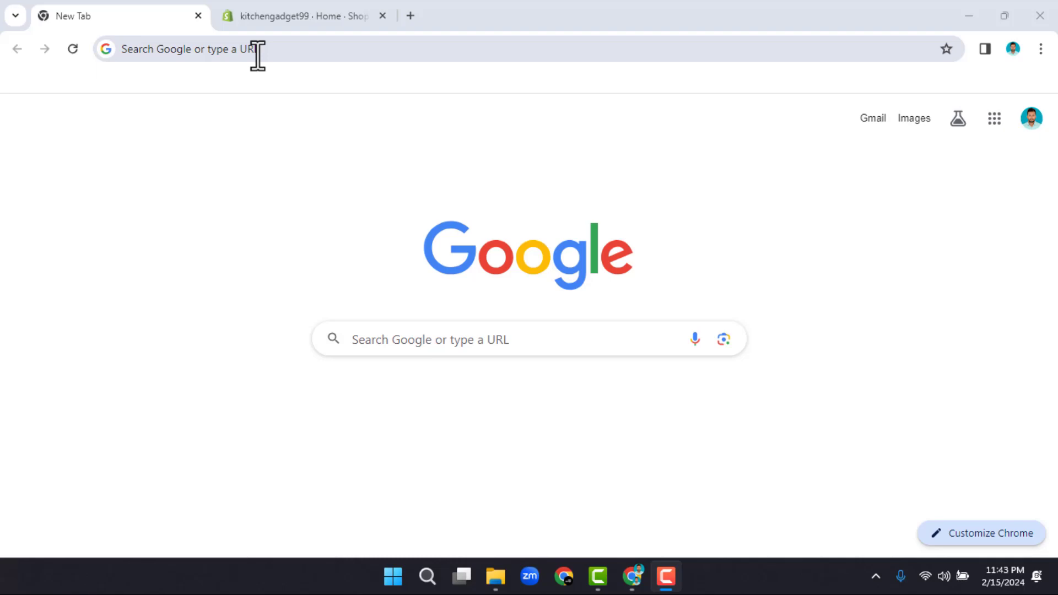
# - Open the Google Tag Manager site at tagmanager.google.com
pyautogui.write('tag')
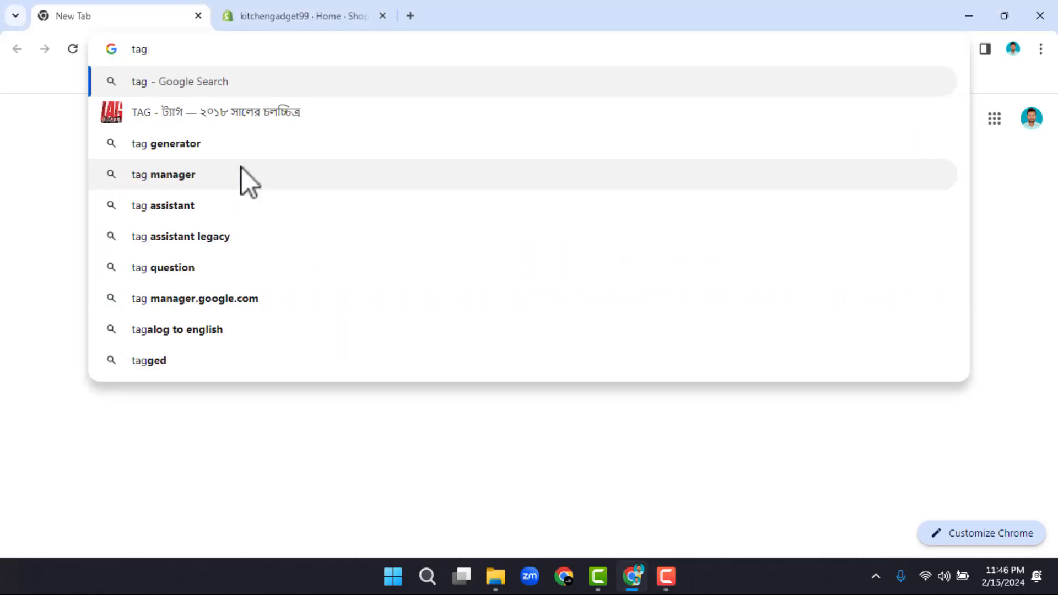
pyautogui.write('mana')
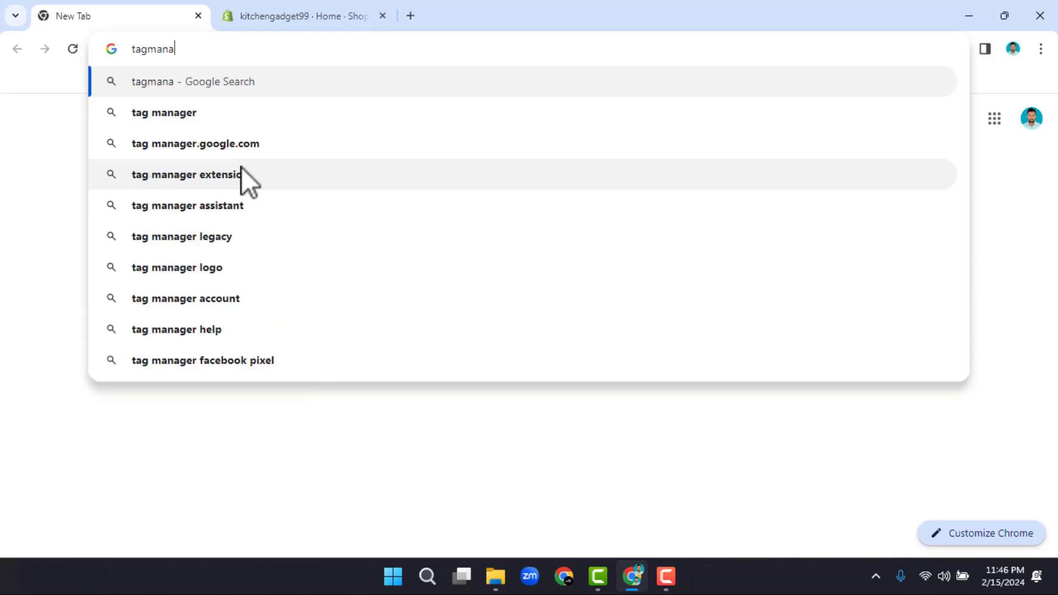
pyautogui.write('ger')
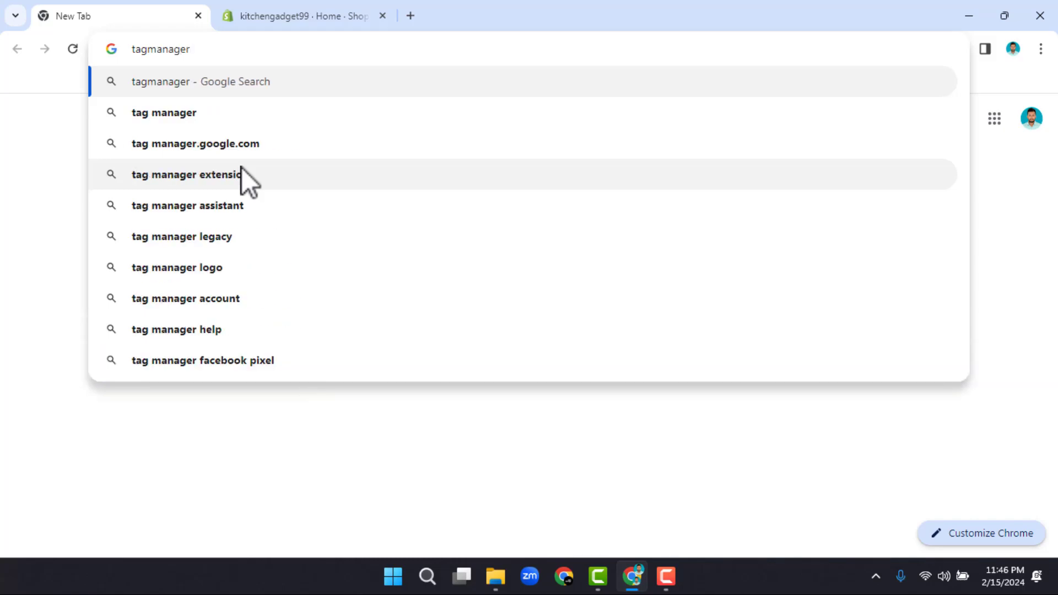
pyautogui.write('.google')
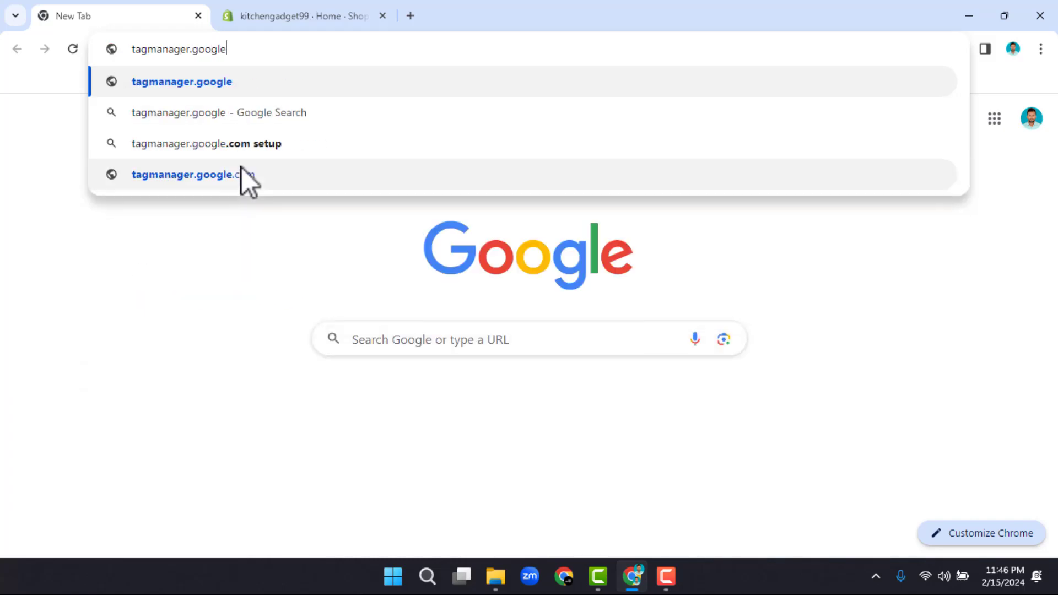
pyautogui.write('.com')
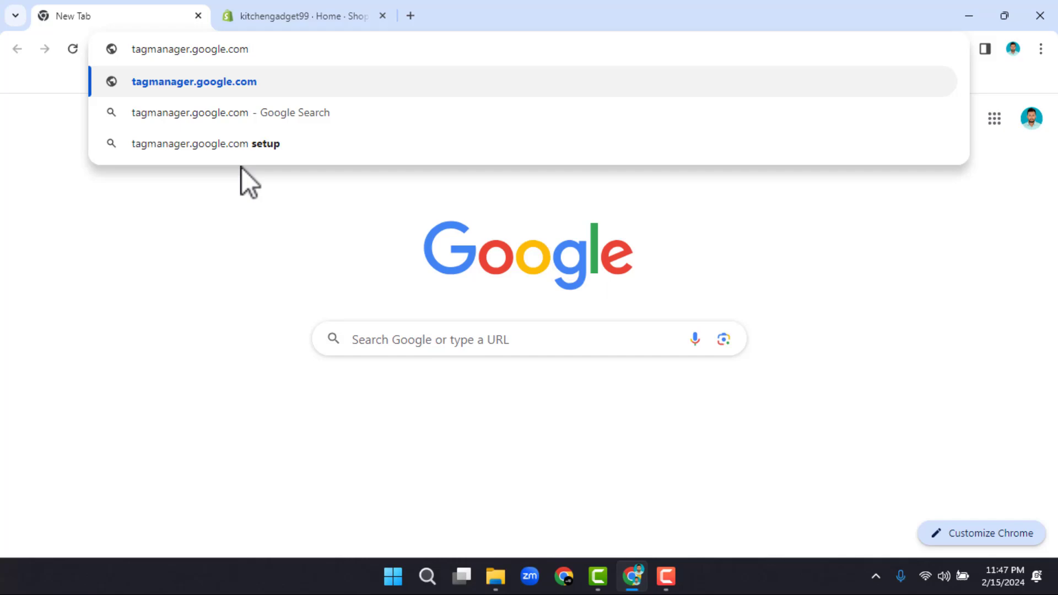
pyautogui.press('Return')
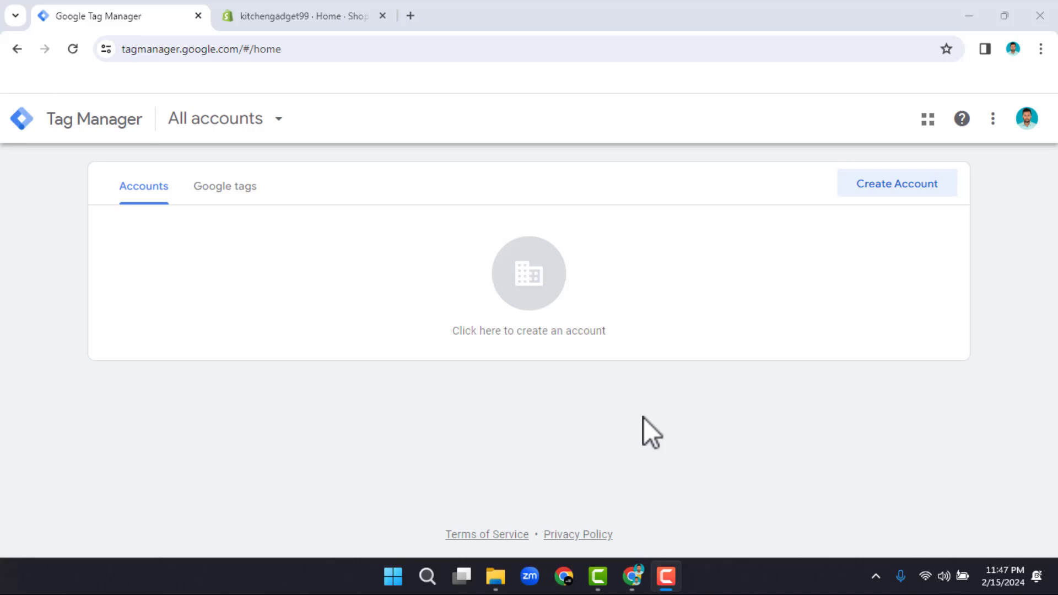
# - Start creating a new Tag Manager account and enter Gadget99 as the account name
pyautogui.click(897, 186)
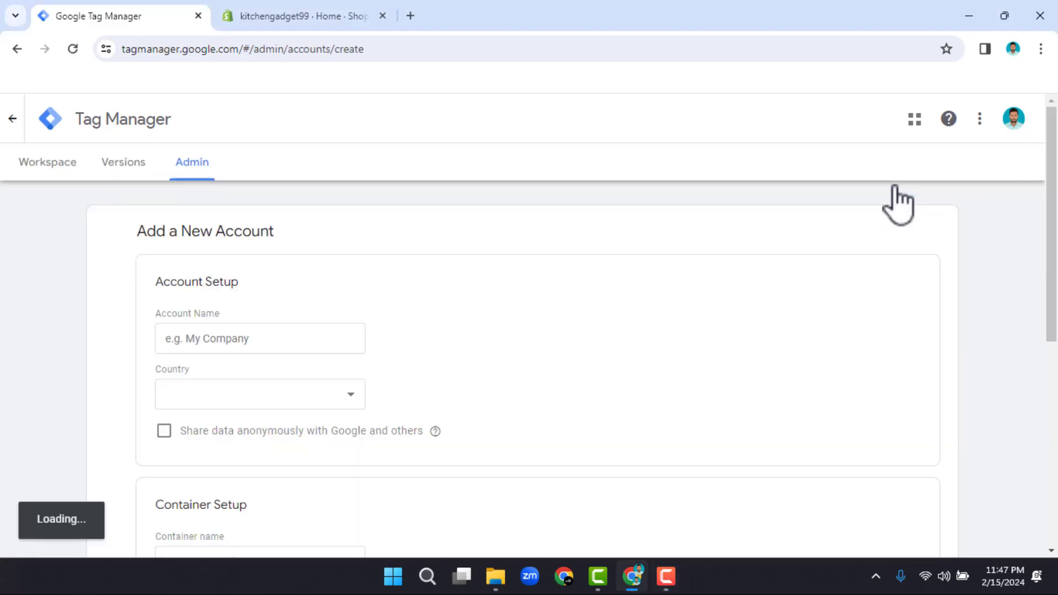
pyautogui.scroll(-1, 210, 264)
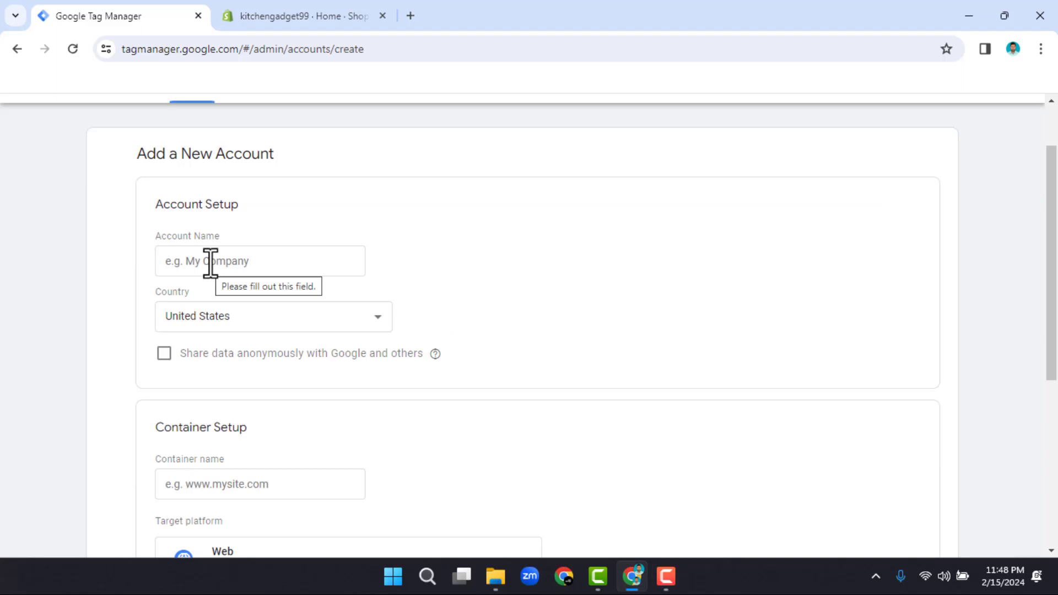
pyautogui.click(210, 263)
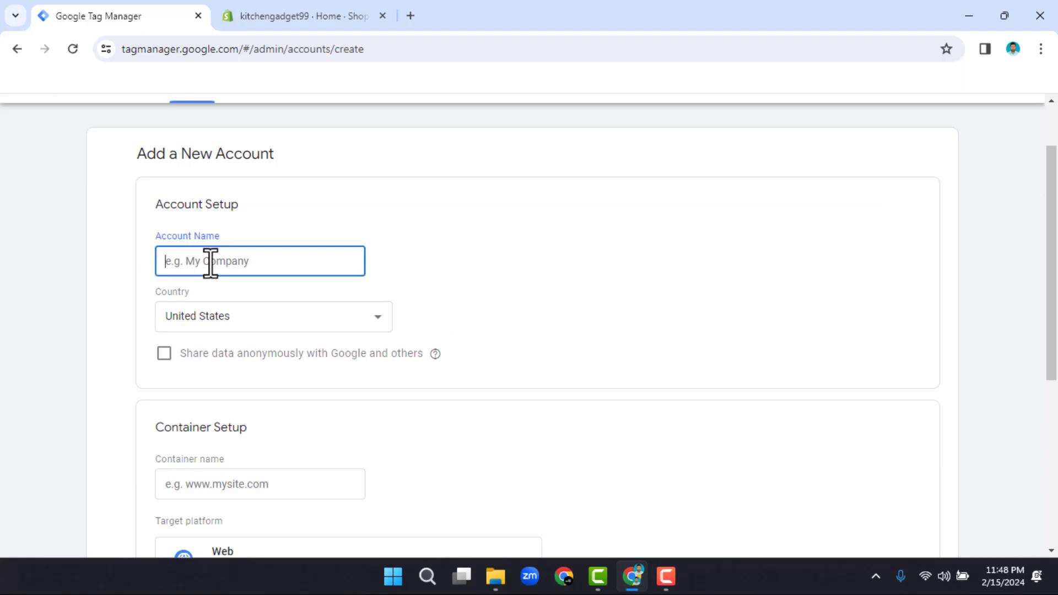
pyautogui.write('Gadget99')
pyautogui.scroll(-2, 193, 226)
pyautogui.scroll(1, 303, 243)
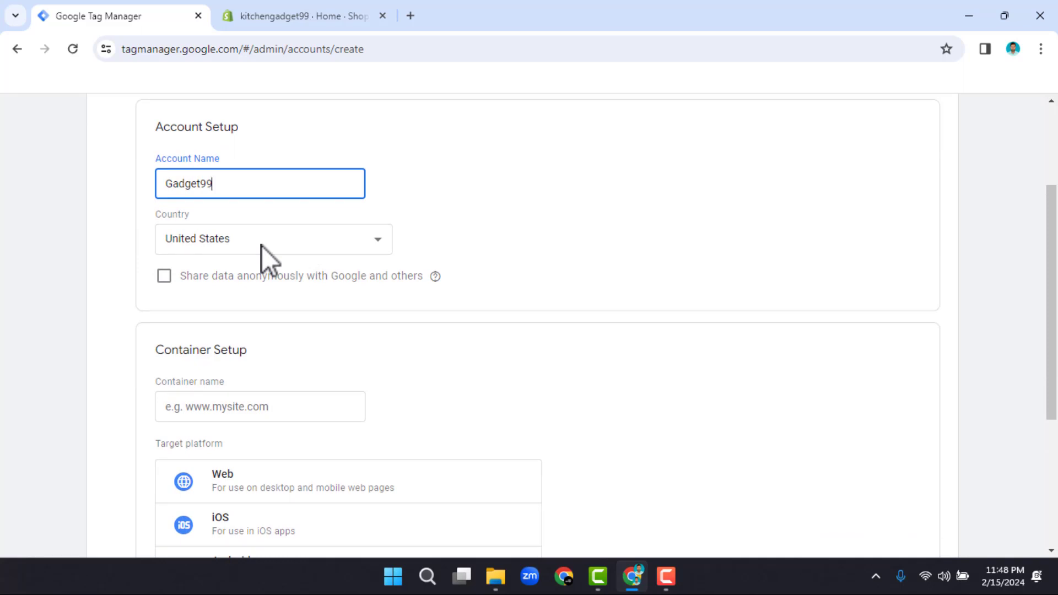
# - Choose United States as the account's country and opt in to sharing data anonymously with Google and others
pyautogui.scroll(-1, 262, 246)
pyautogui.click(310, 165)
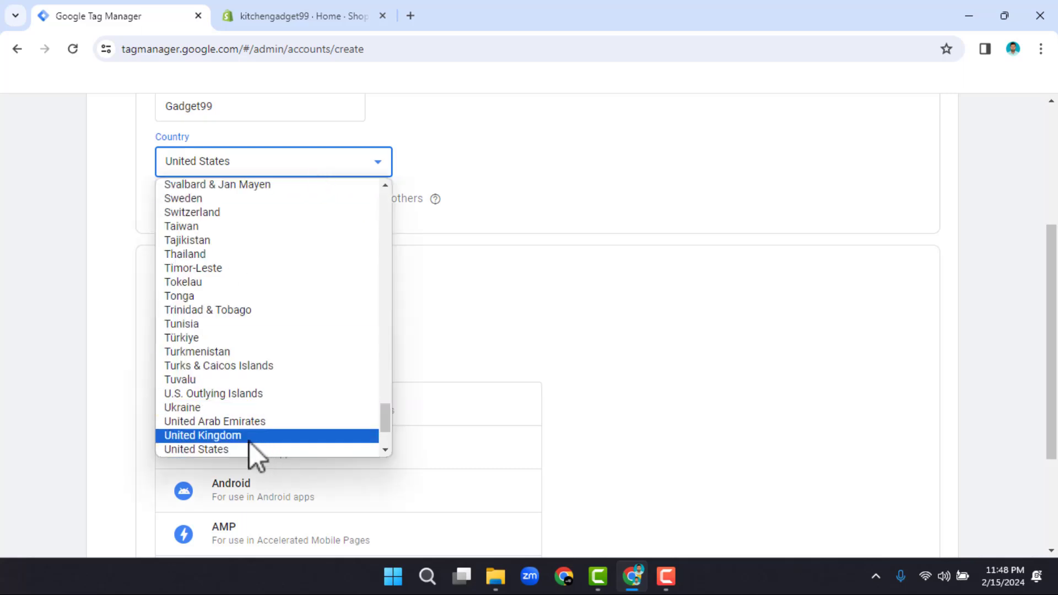
pyautogui.click(221, 449)
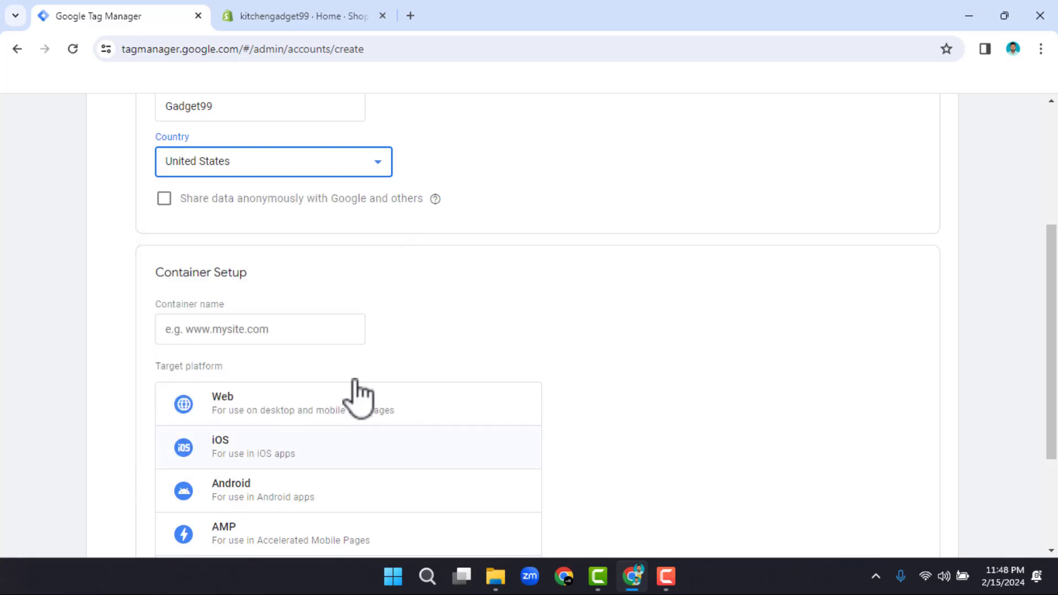
pyautogui.click(164, 199)
# - Switch to the Shopify admin, open the kitchengadget99 storefront and copy its web address
pyautogui.scroll(-3, 263, 214)
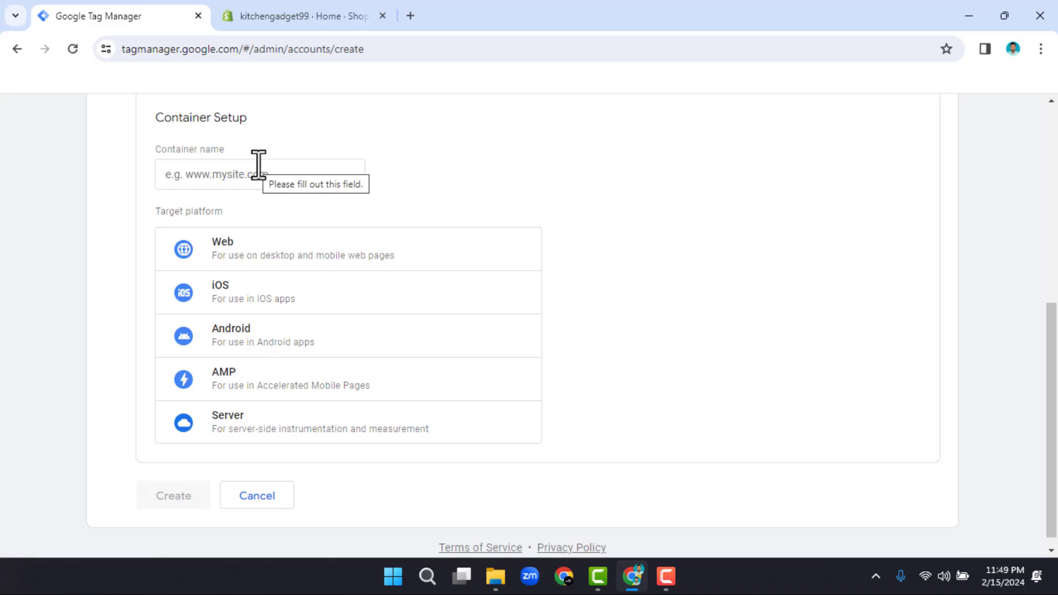
pyautogui.click(325, 16)
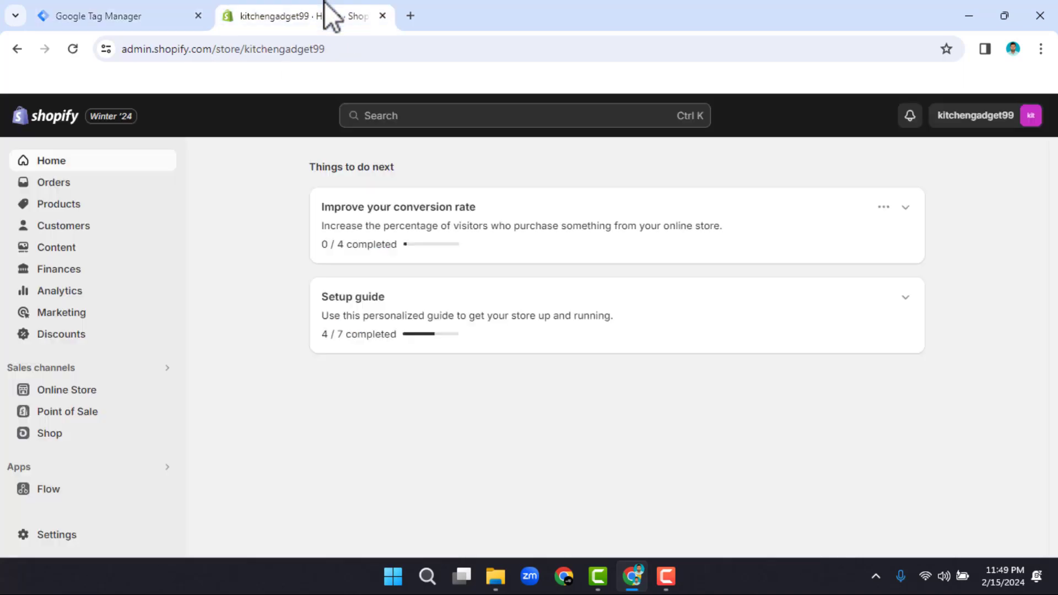
pyautogui.click(165, 391)
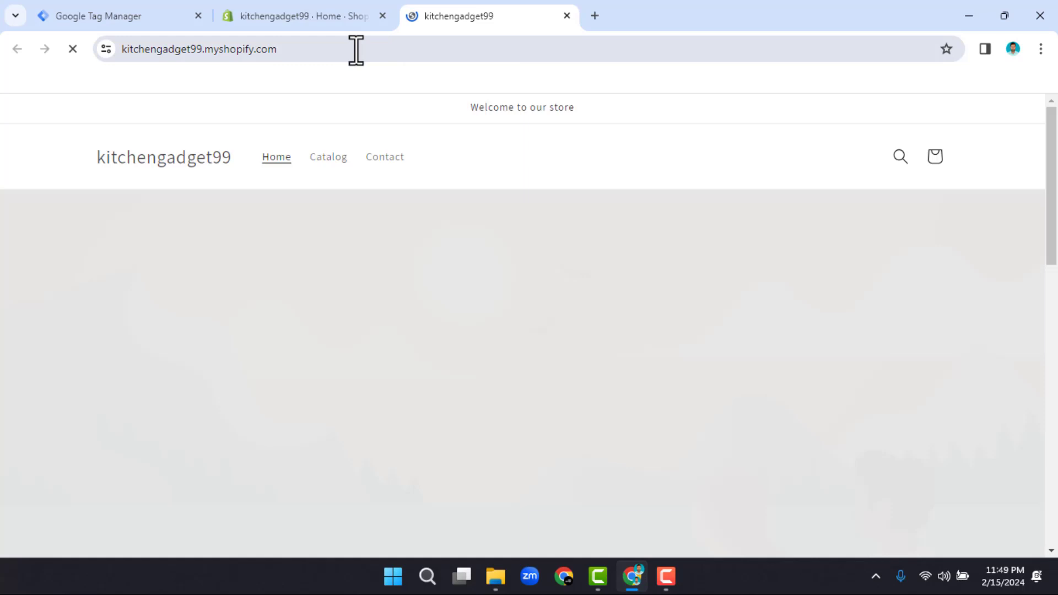
pyautogui.click(351, 48)
pyautogui.hotkey('ctrl', 'c')
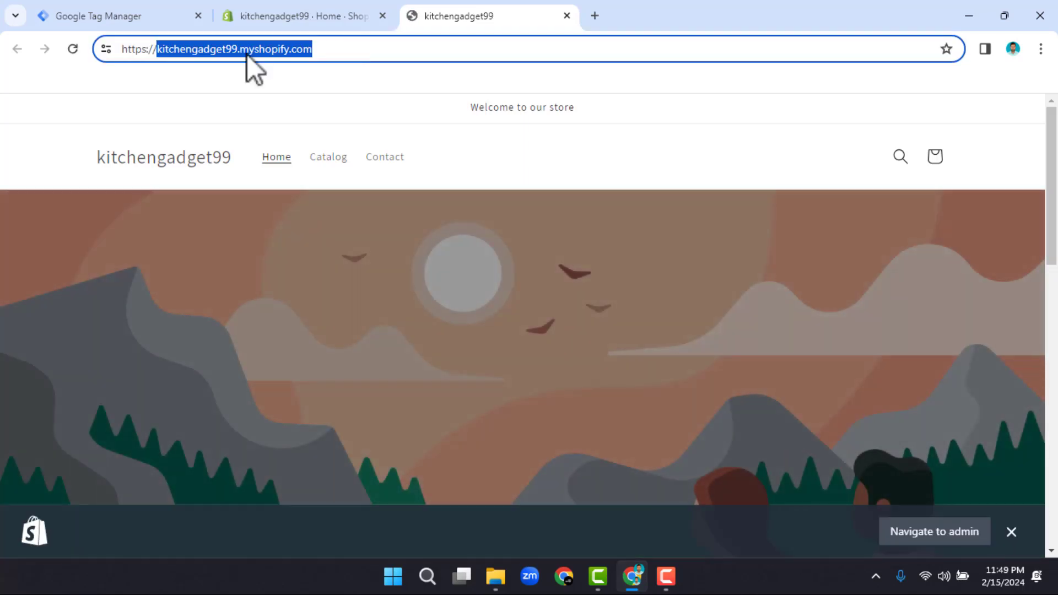
# - Return to the Tag Manager account setup and enter kitchengadget99.myshopify.com as the container name
pyautogui.click(154, 13)
pyautogui.click(230, 174)
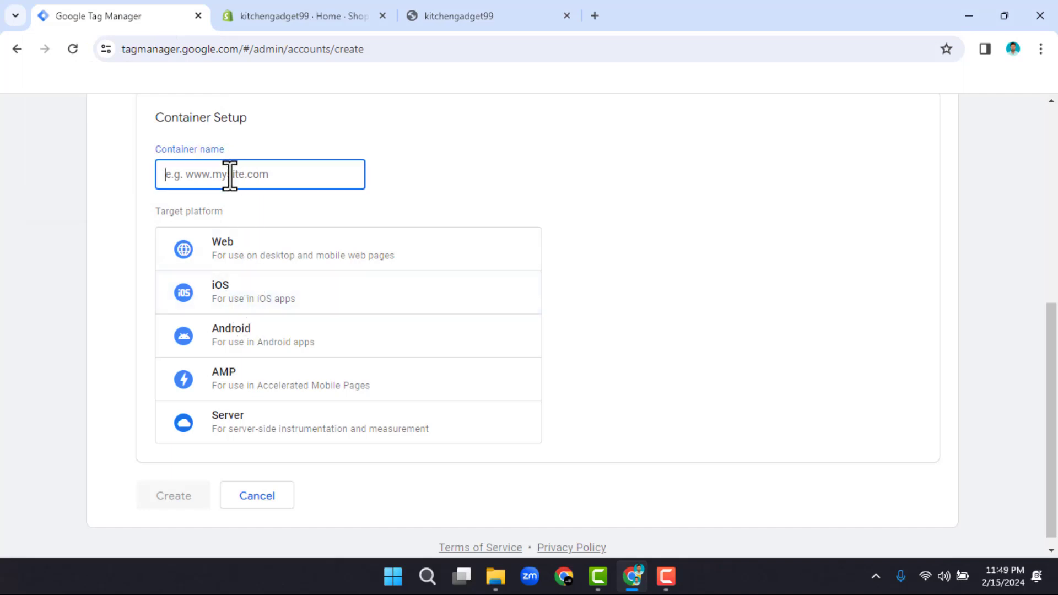
pyautogui.hotkey('ctrl', 'v')
pyautogui.click(470, 173)
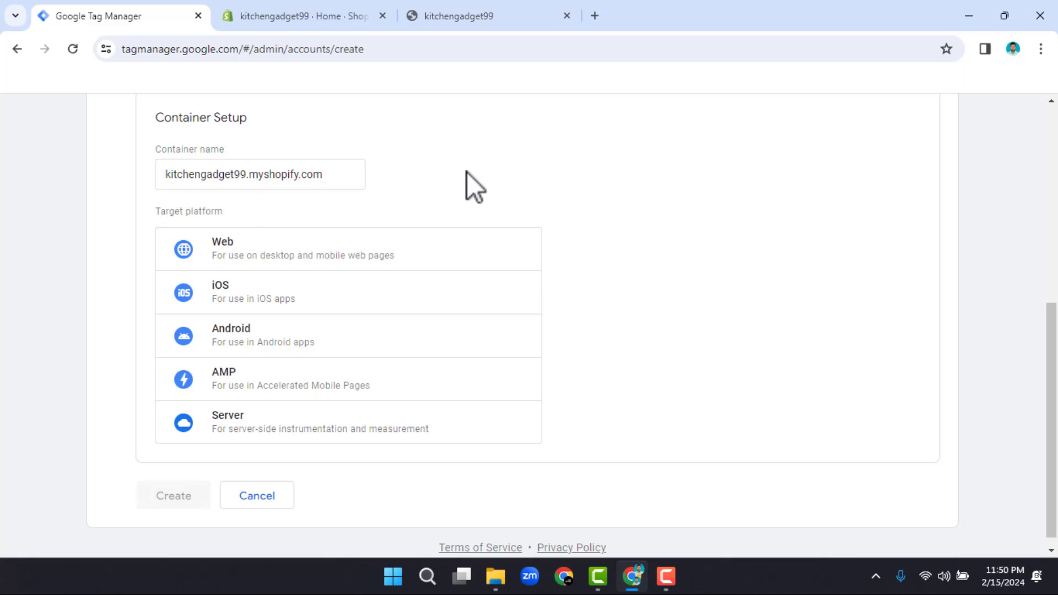
# - Create the container for the Web platform, accepting the GDPR data processing terms and the service agreement, and dismiss the installation instructions
pyautogui.click(249, 257)
pyautogui.scroll(-1, 518, 198)
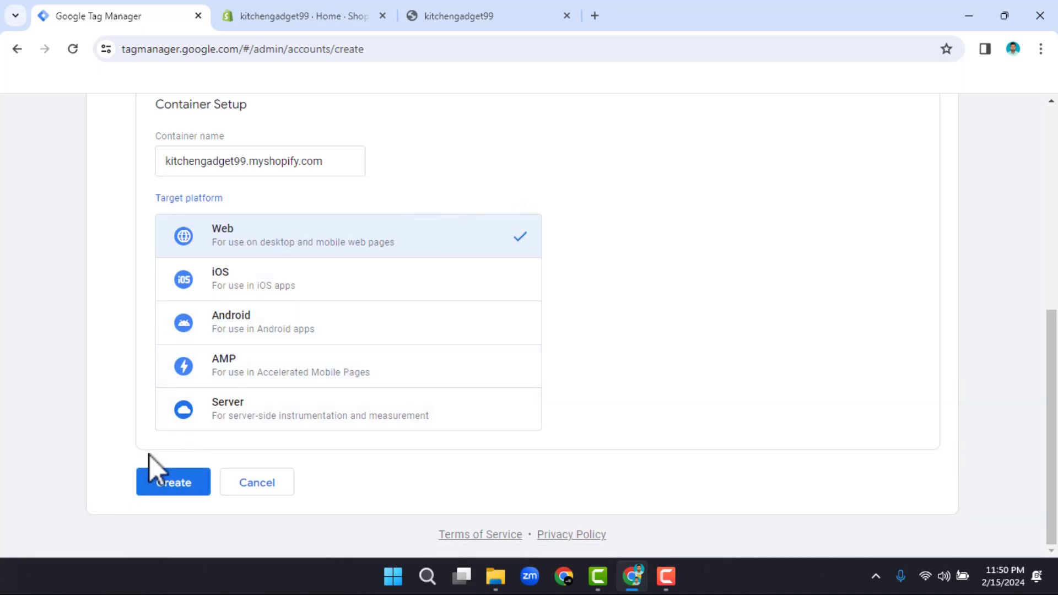
pyautogui.click(177, 481)
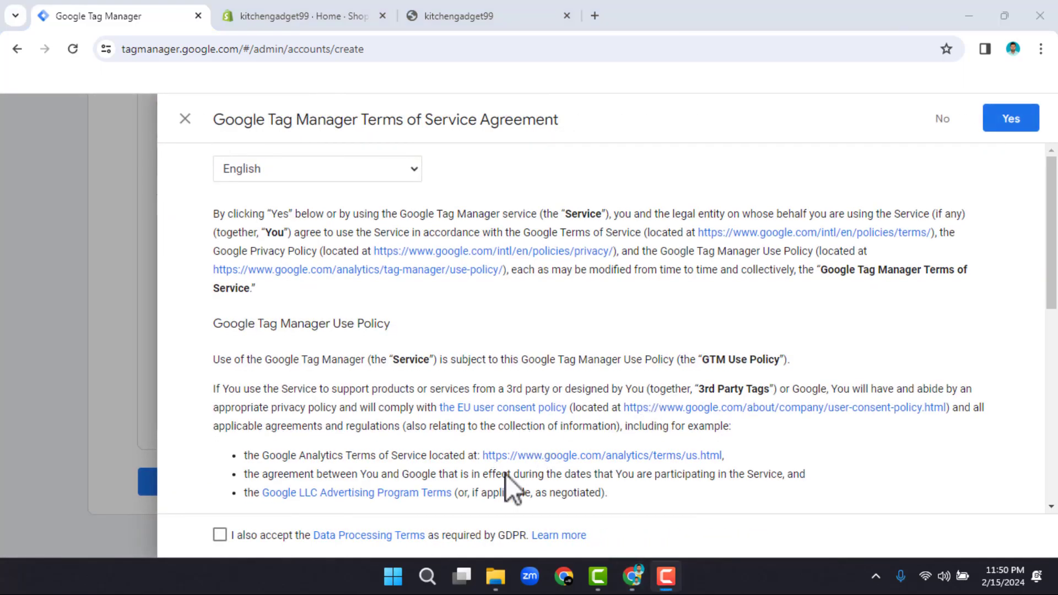
pyautogui.click(219, 536)
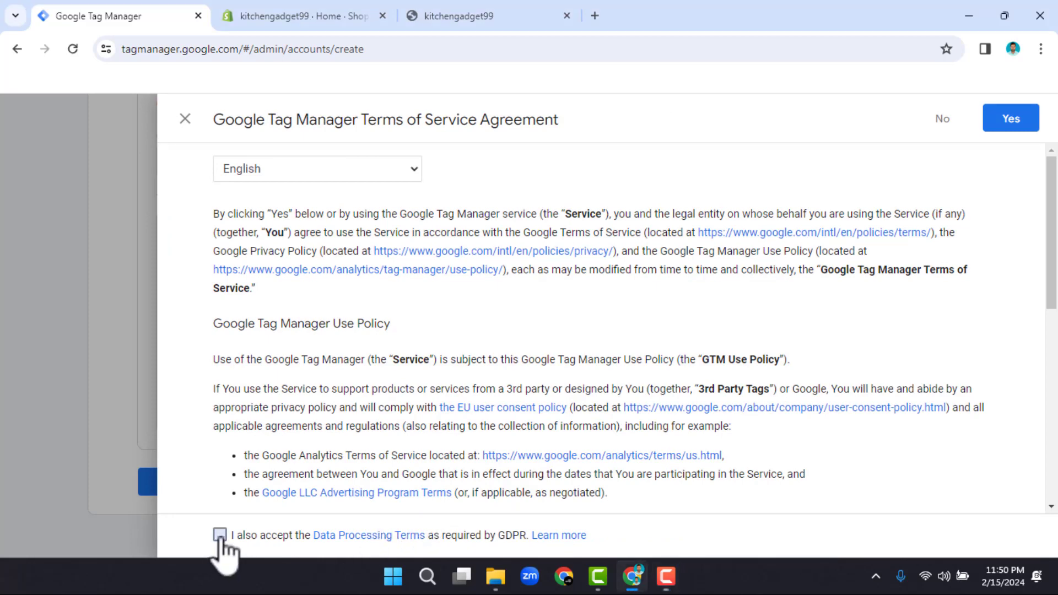
pyautogui.click(1009, 119)
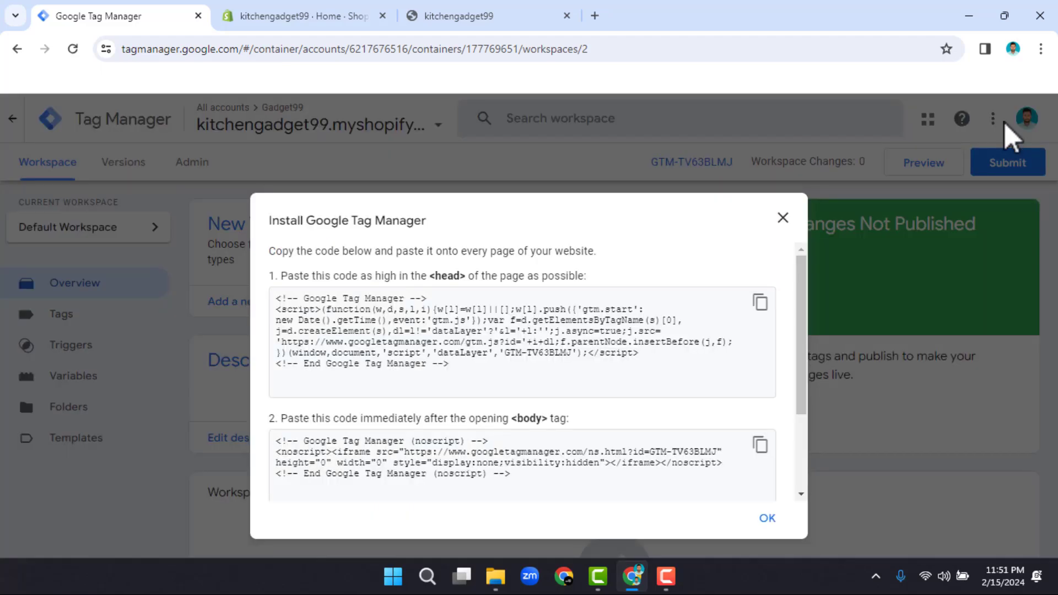
pyautogui.click(766, 518)
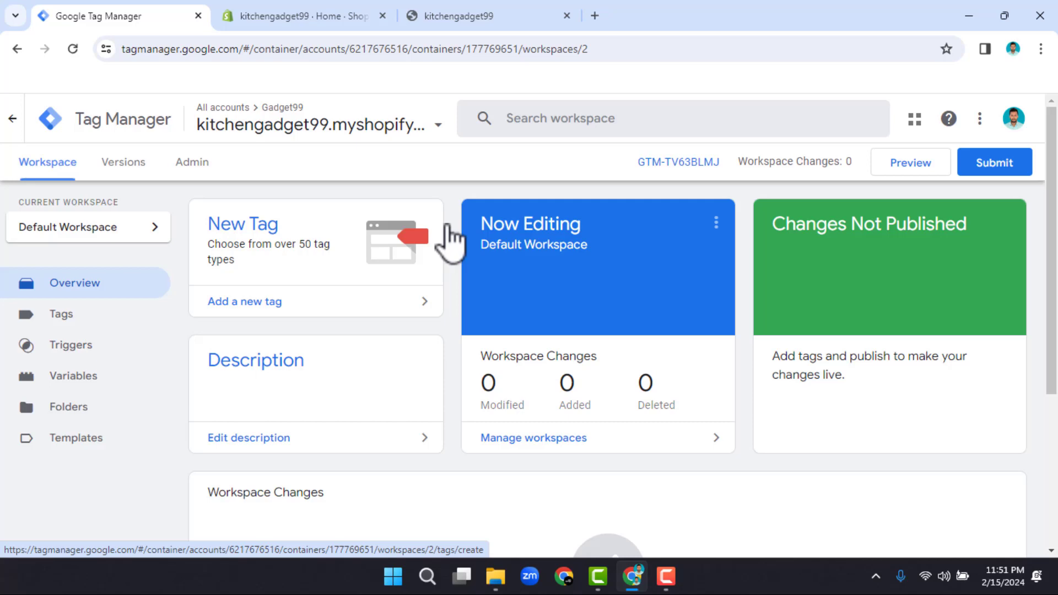
# - Switch to the Shopify admin and open theme.liquid in the code editor of the current Dawn theme
pyautogui.click(333, 16)
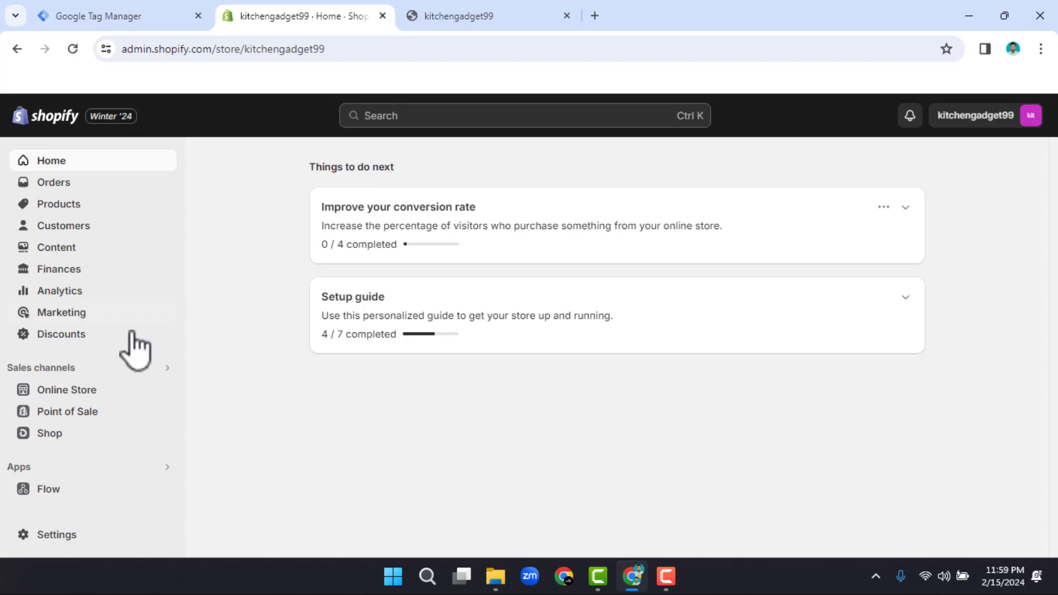
pyautogui.click(68, 390)
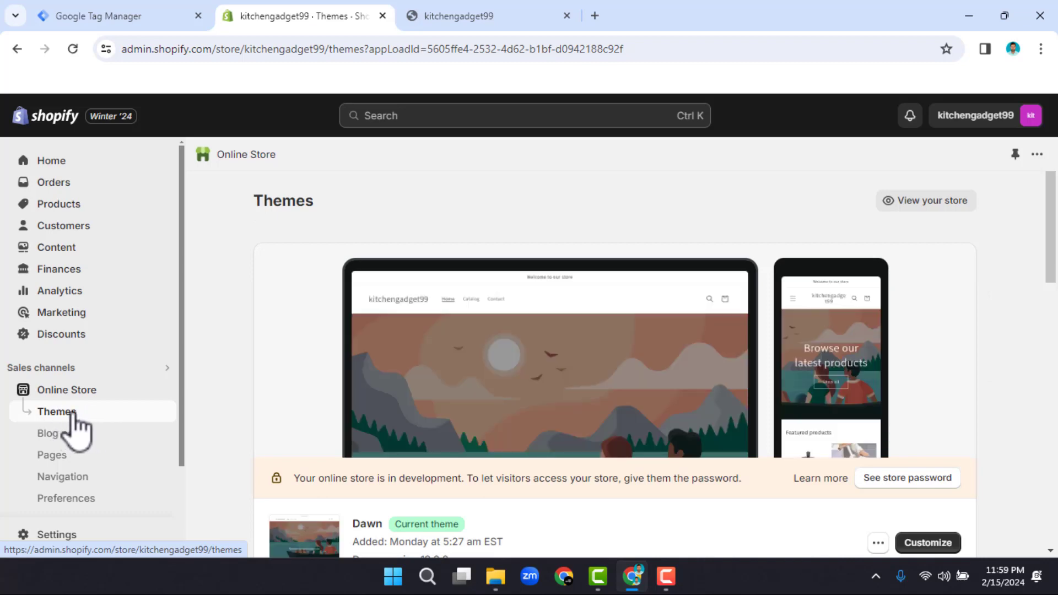
pyautogui.scroll(-4, 821, 337)
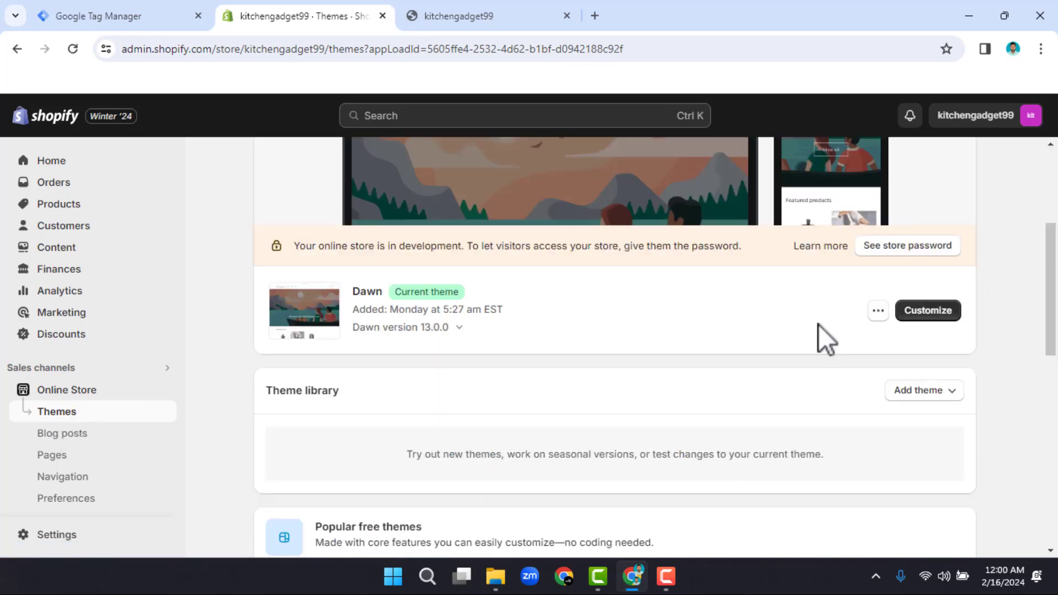
pyautogui.click(878, 311)
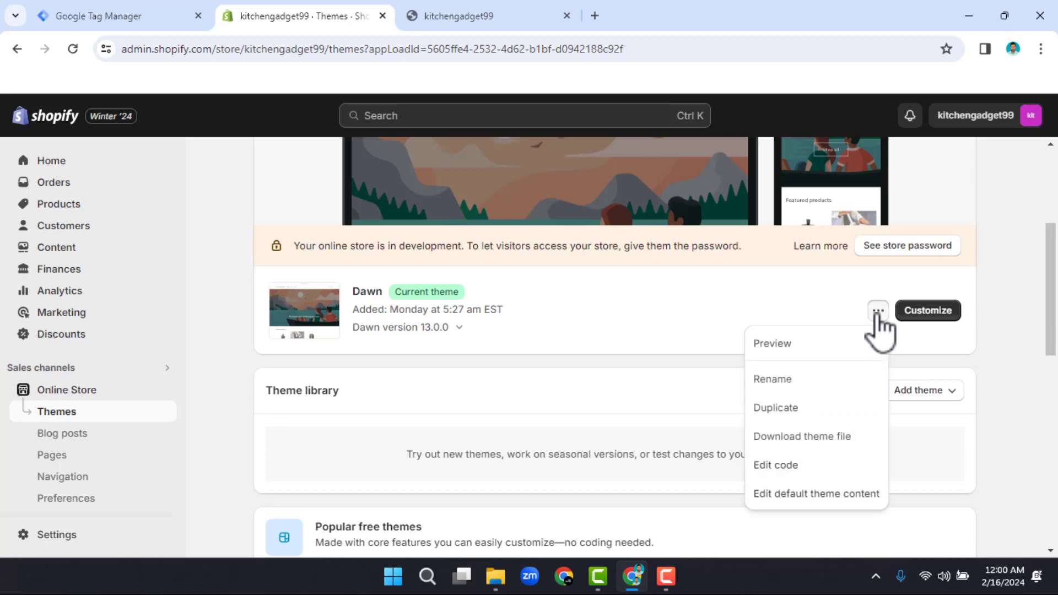
pyautogui.click(783, 466)
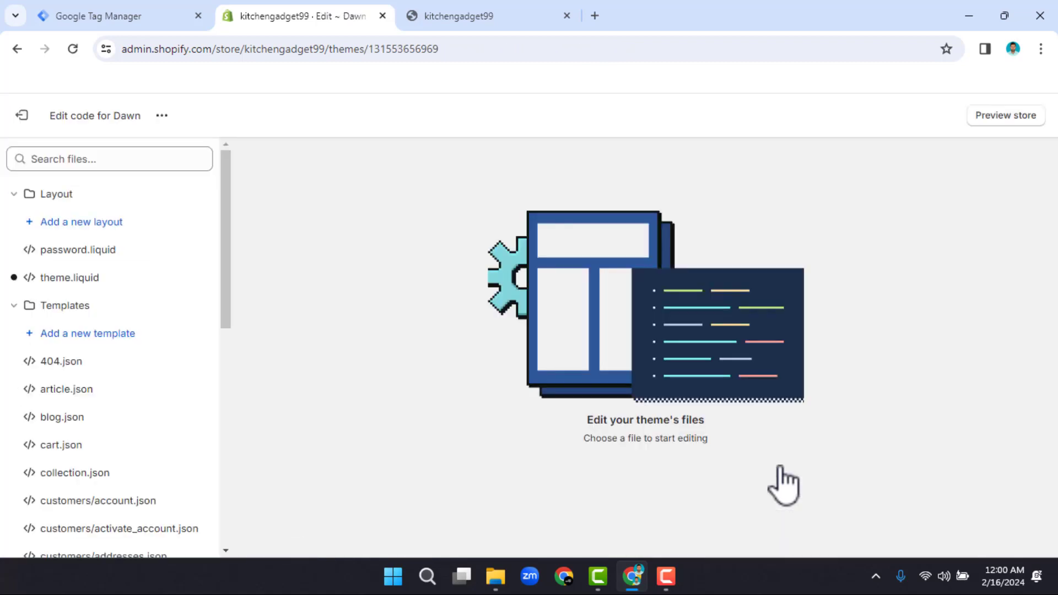
pyautogui.click(75, 281)
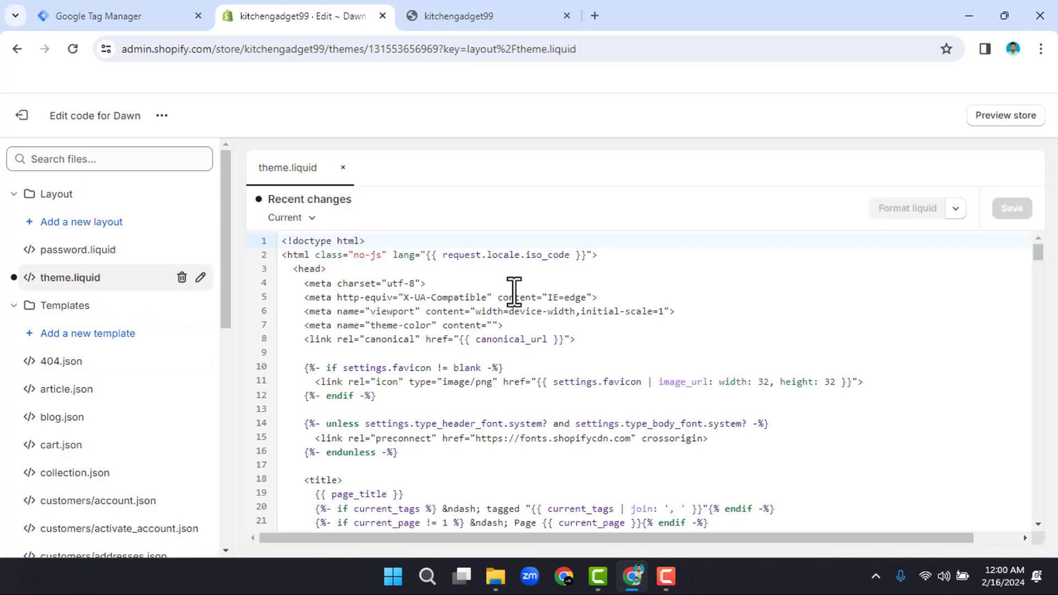
# - Copy the Google Tag Manager head snippet and paste it into theme.liquid on new lines below the theme-color meta tag
pyautogui.click(111, 15)
pyautogui.click(761, 307)
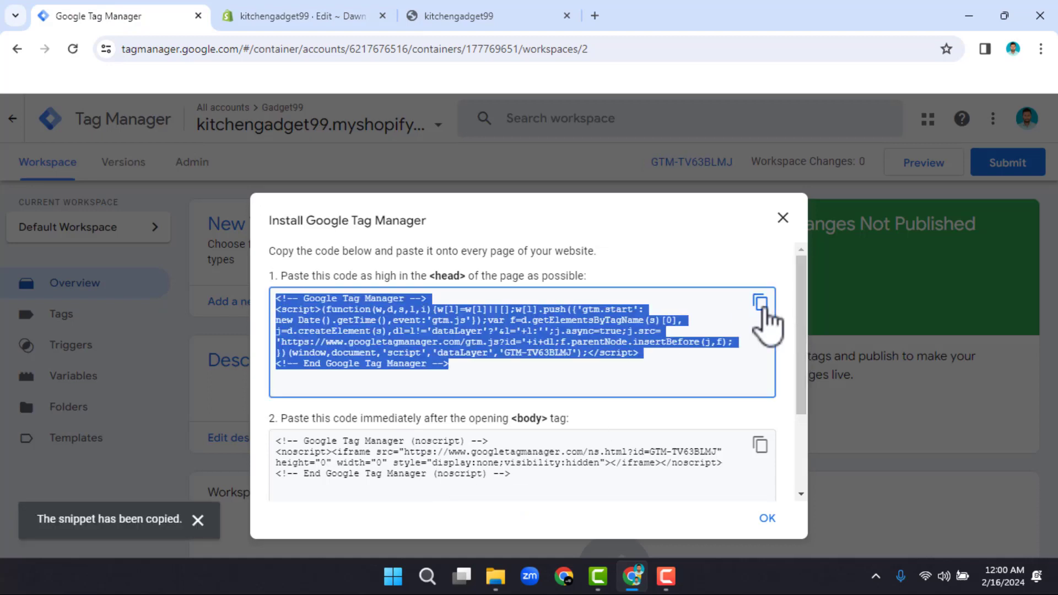
pyautogui.click(300, 17)
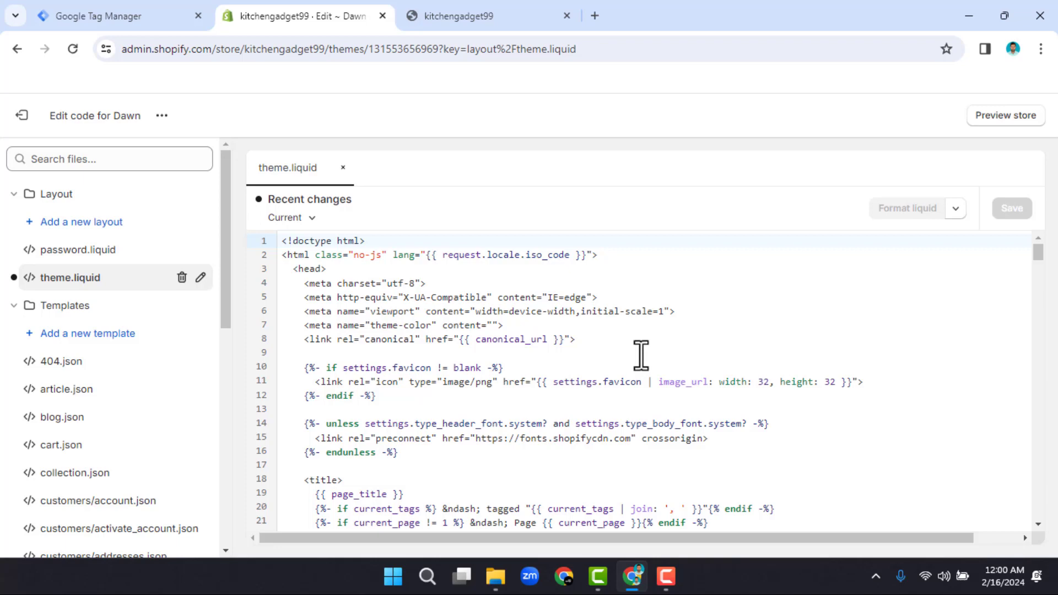
pyautogui.click(516, 328)
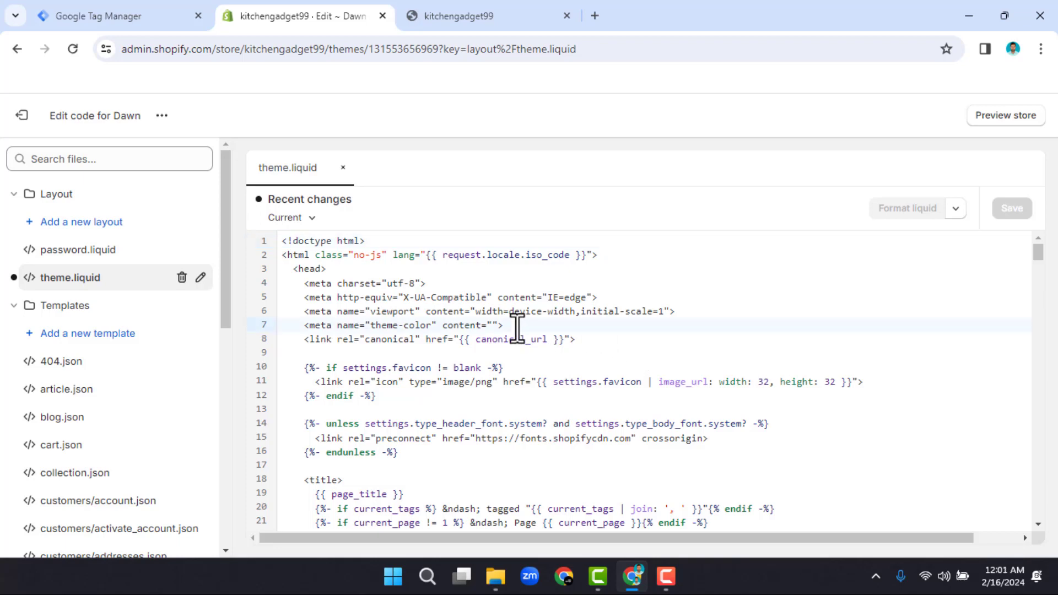
pyautogui.press('Return')
pyautogui.press('Return')
pyautogui.press('Return')
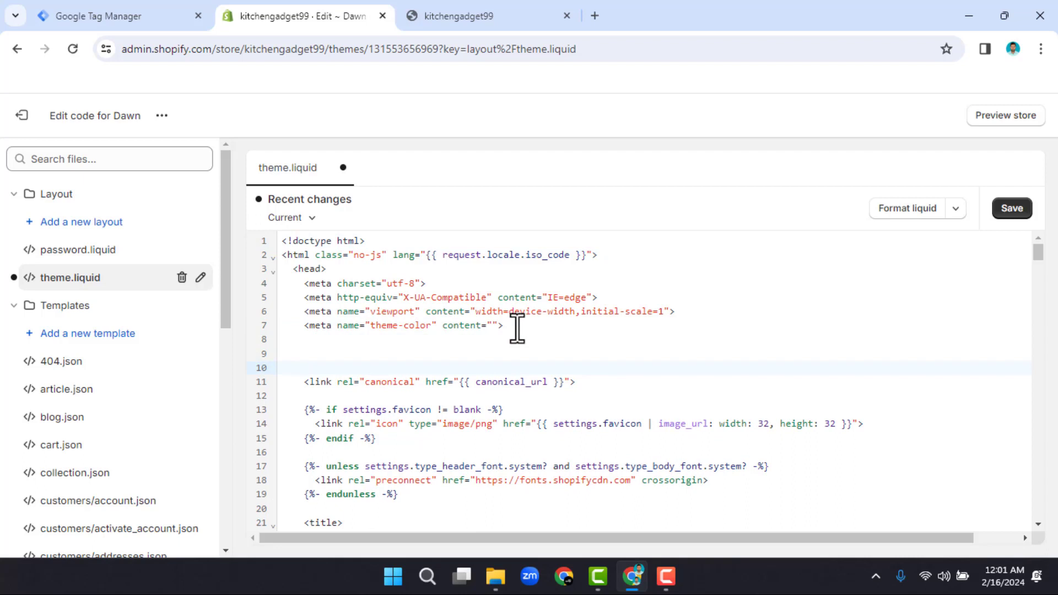
pyautogui.hotkey('ctrl', 'v')
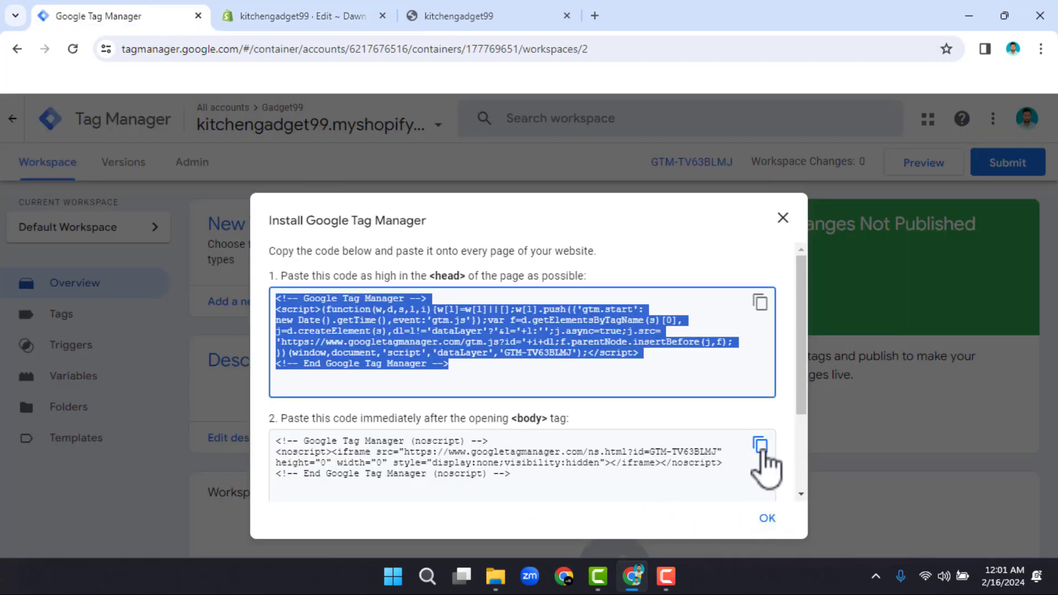
# - Copy the Google Tag Manager noscript body snippet, close the instructions, and find "<body" in theme.liquid in the Shopify code editor
pyautogui.click(760, 445)
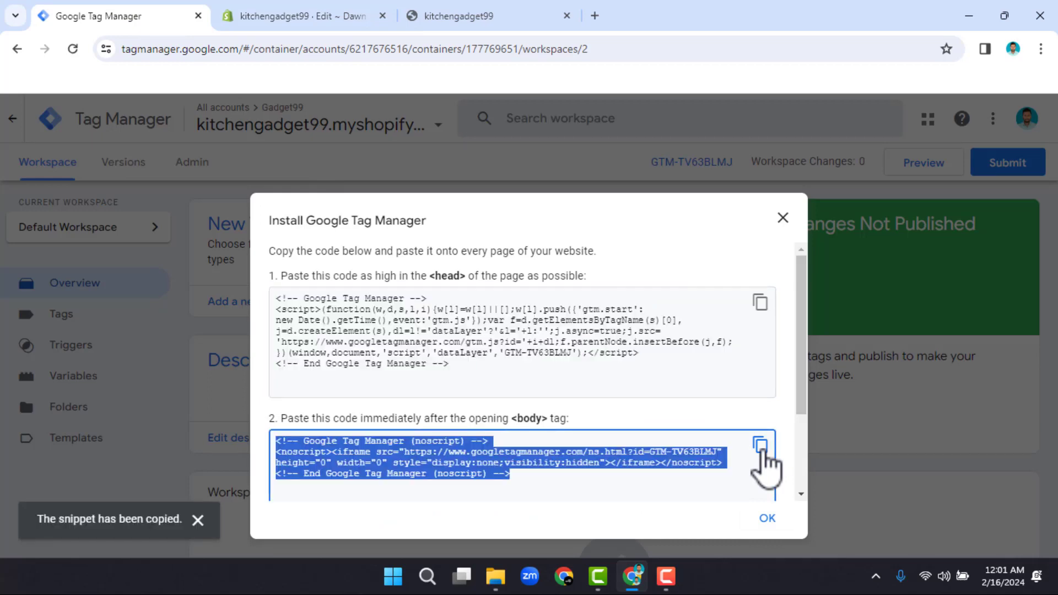
pyautogui.click(768, 524)
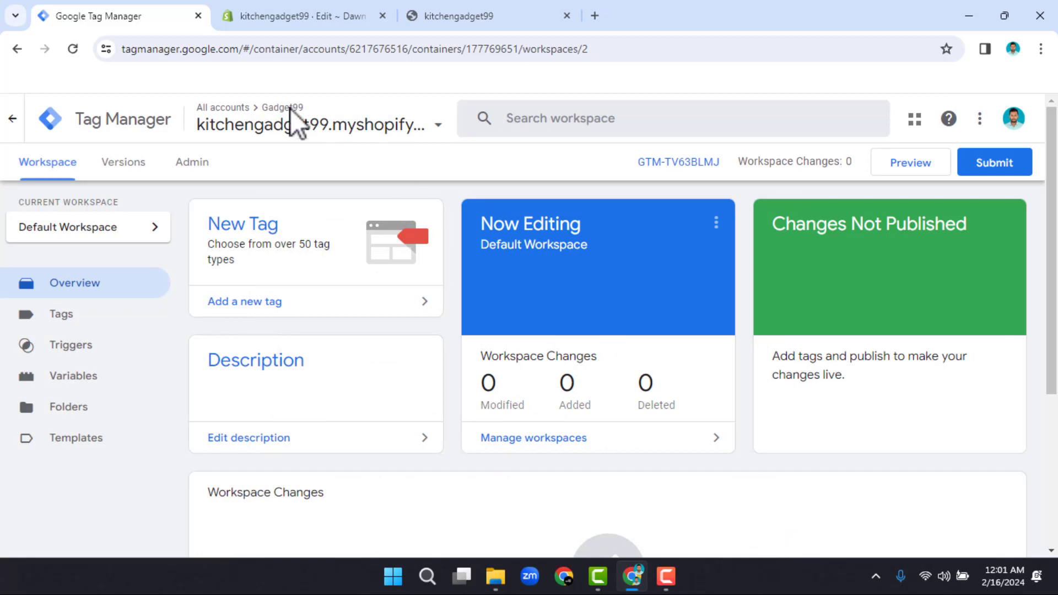
pyautogui.click(297, 19)
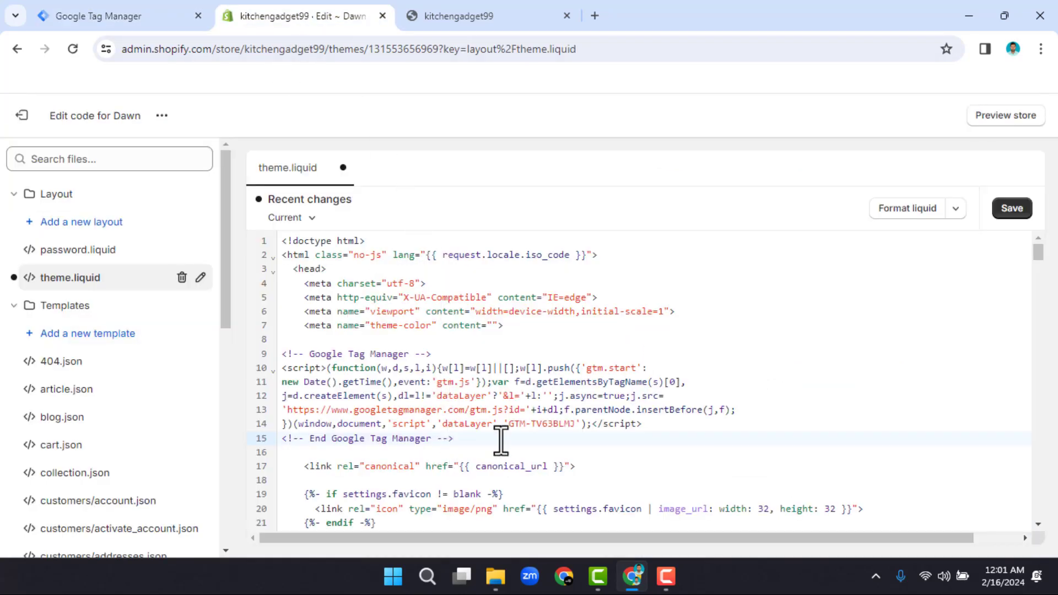
pyautogui.hotkey('ctrl', 'f')
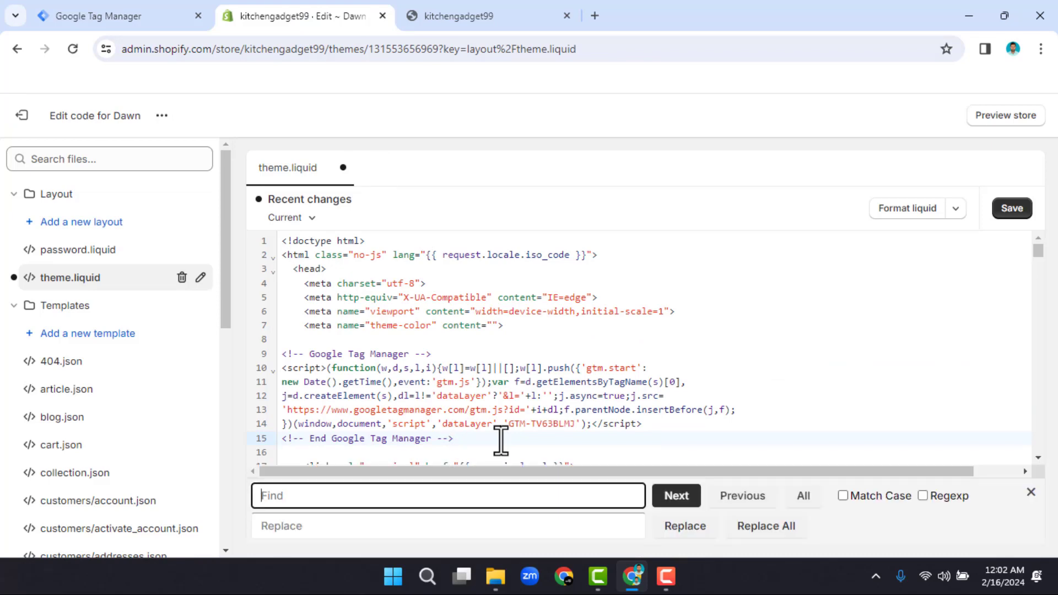
pyautogui.write('<body>')
pyautogui.press('Return')
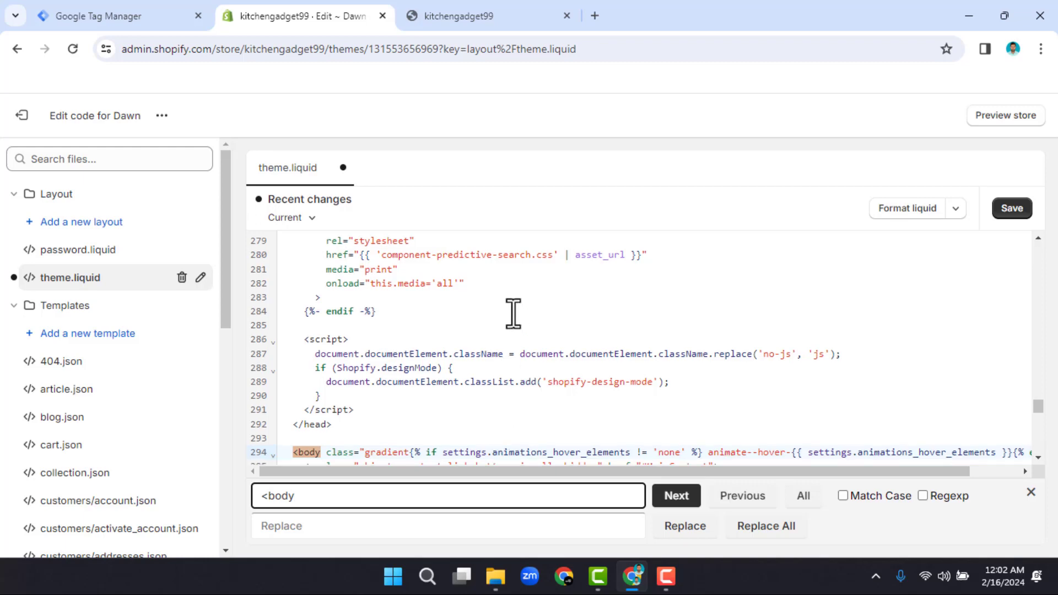
pyautogui.scroll(-3, 511, 315)
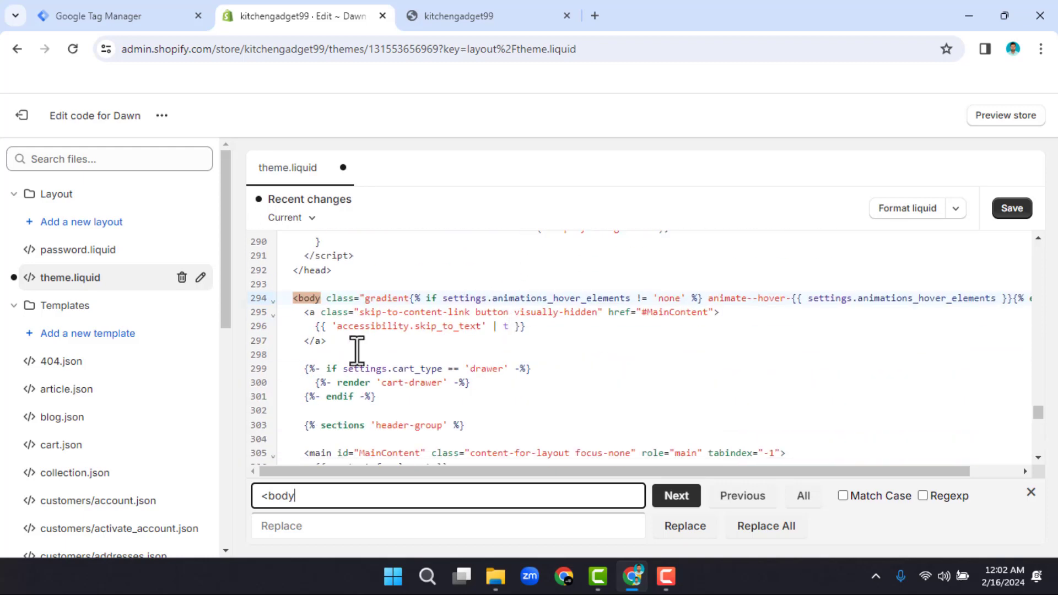
# - Paste the noscript snippet on the blank line below the skip-to-content link, save theme.liquid and leave the code editor
pyautogui.click(326, 355)
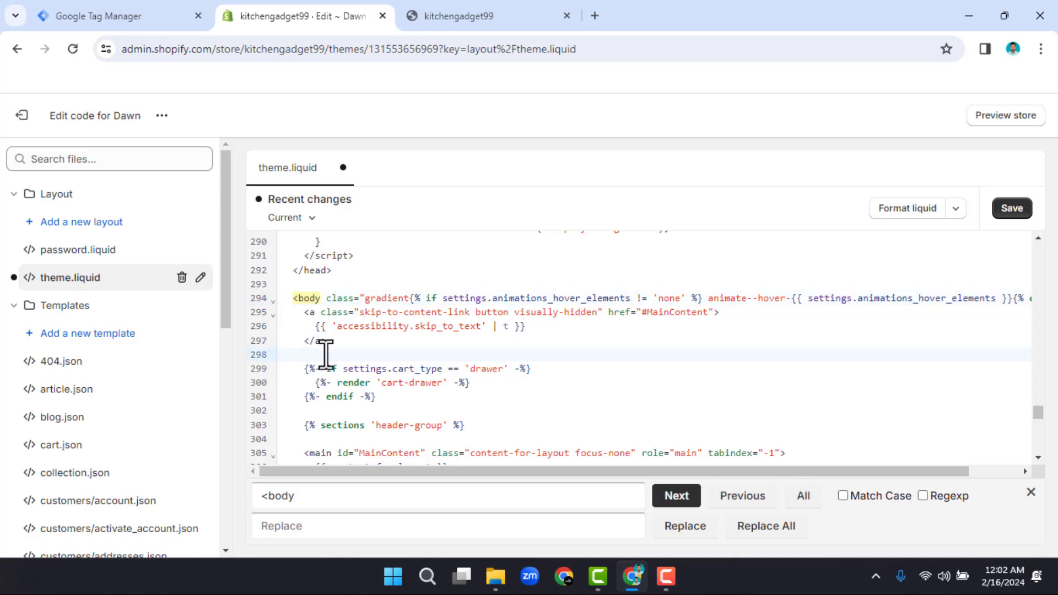
pyautogui.hotkey('ctrl', 'v')
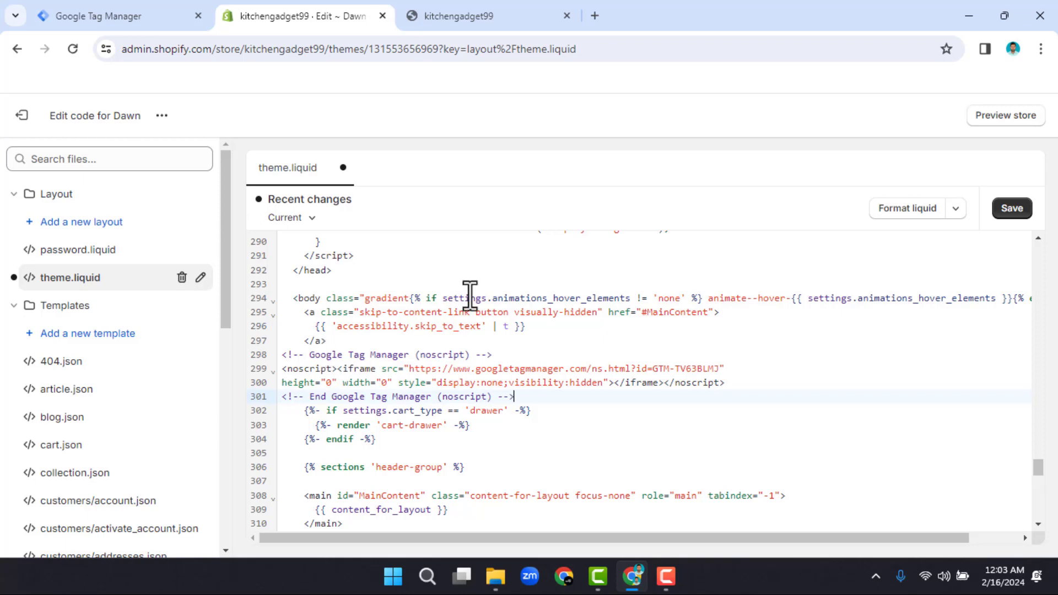
pyautogui.click(1011, 208)
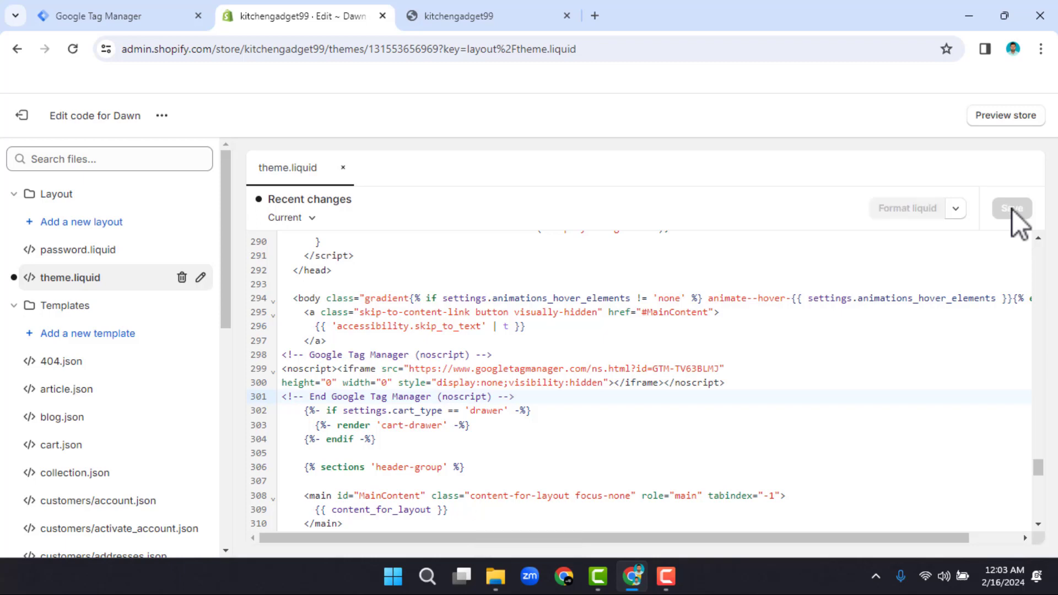
pyautogui.click(32, 122)
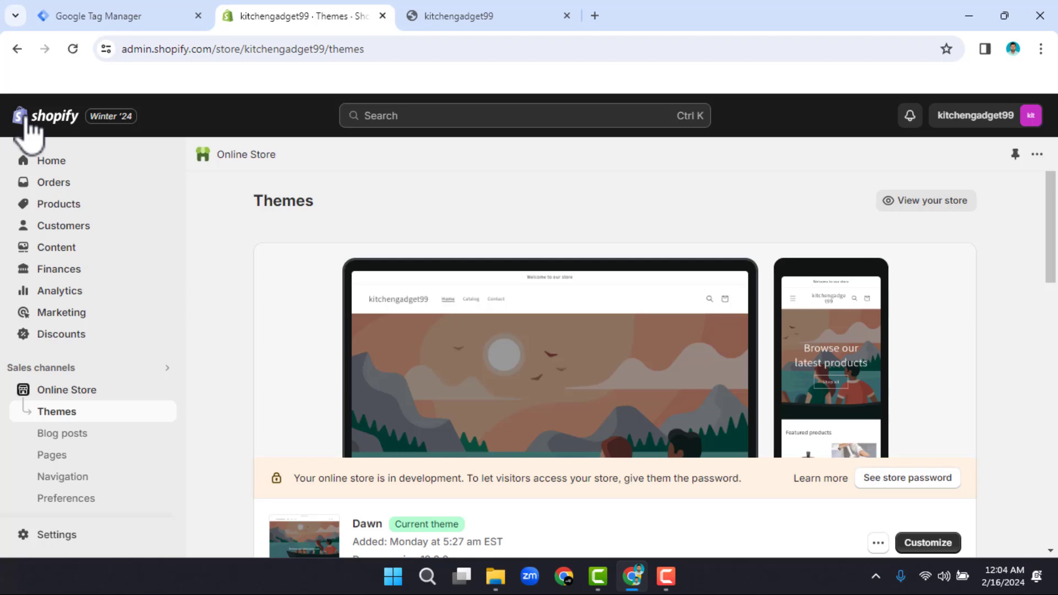
# - Search Google for "tag assistant legacy" in the third browser tab and open the extension's Chrome Web Store page
pyautogui.click(467, 15)
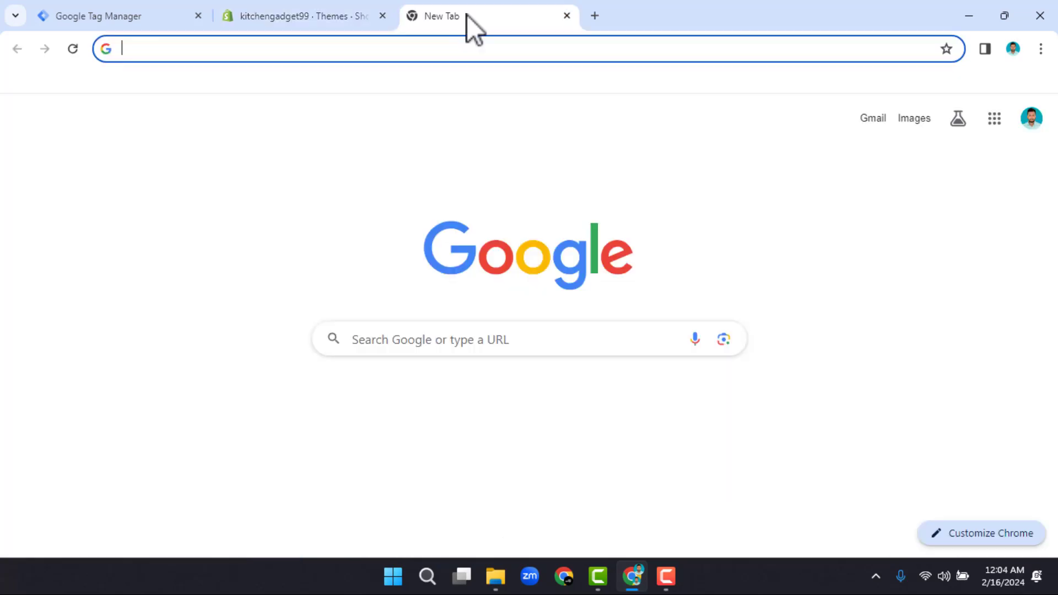
pyautogui.write('tag ass')
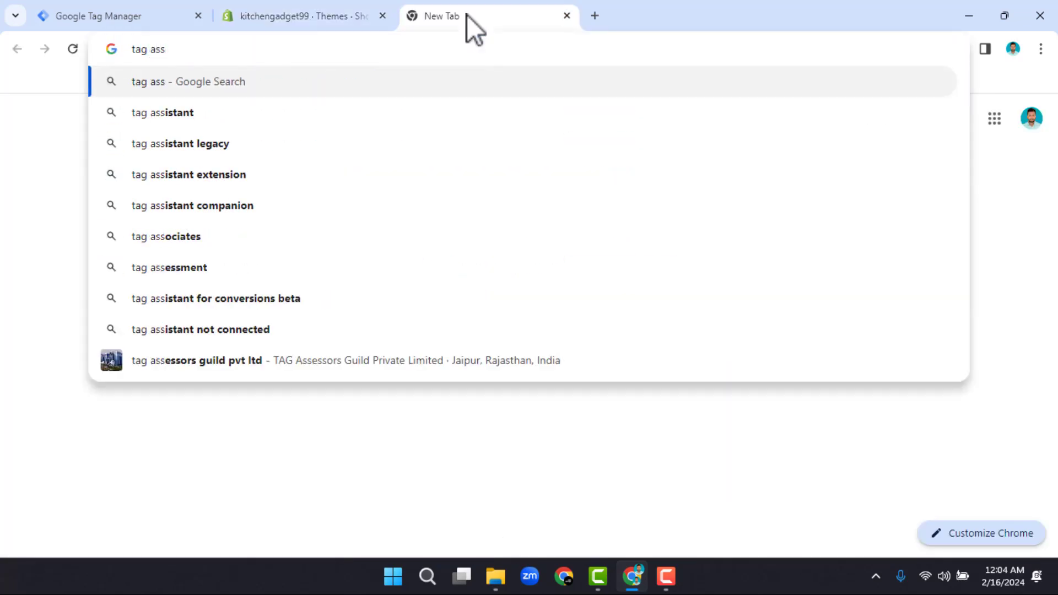
pyautogui.write('ist')
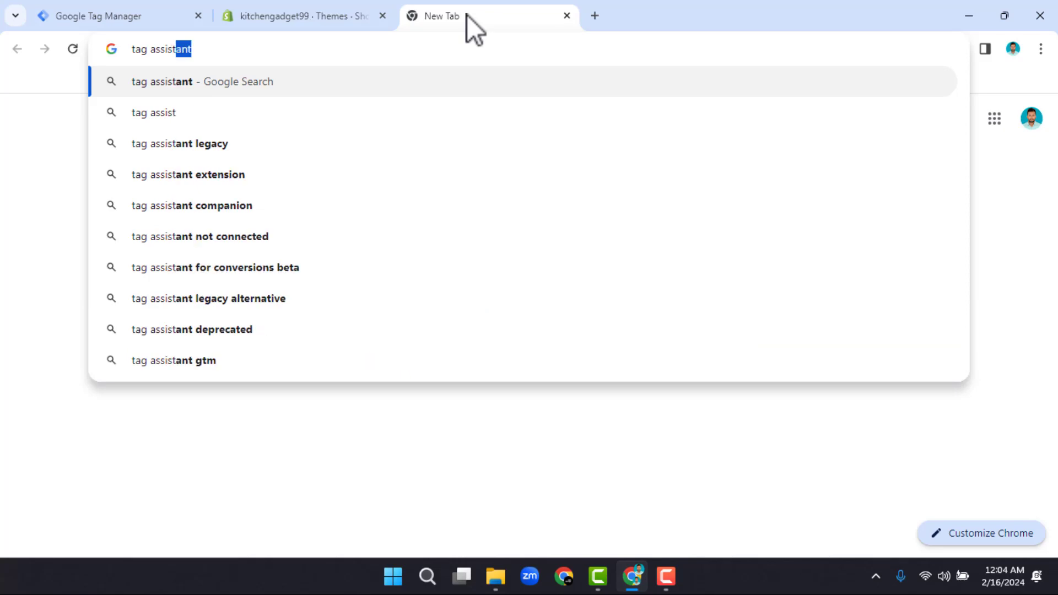
pyautogui.write('ant le')
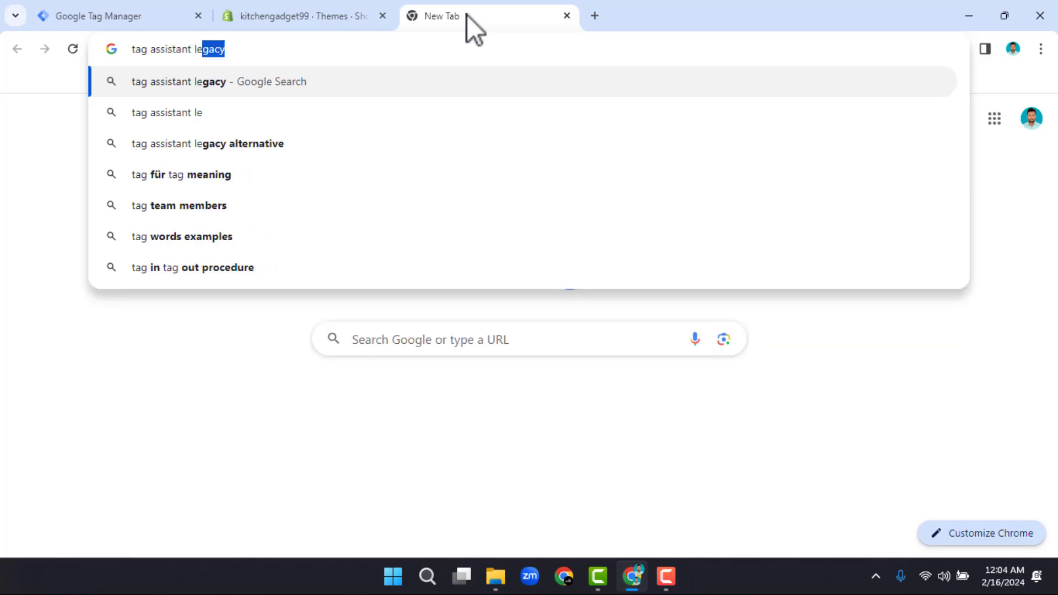
pyautogui.write('gacy')
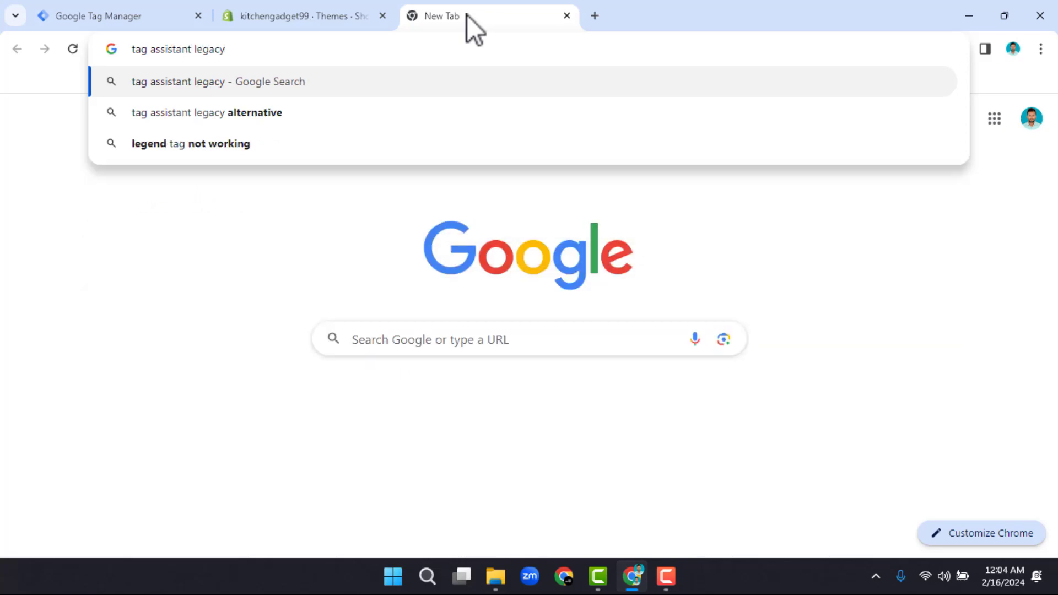
pyautogui.press('Return')
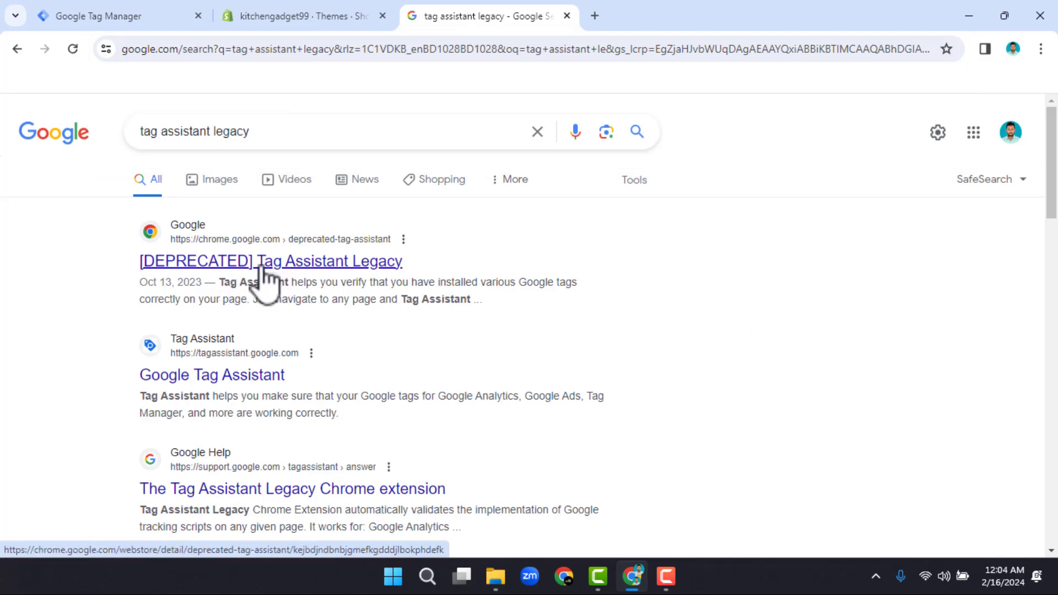
pyautogui.click(263, 265)
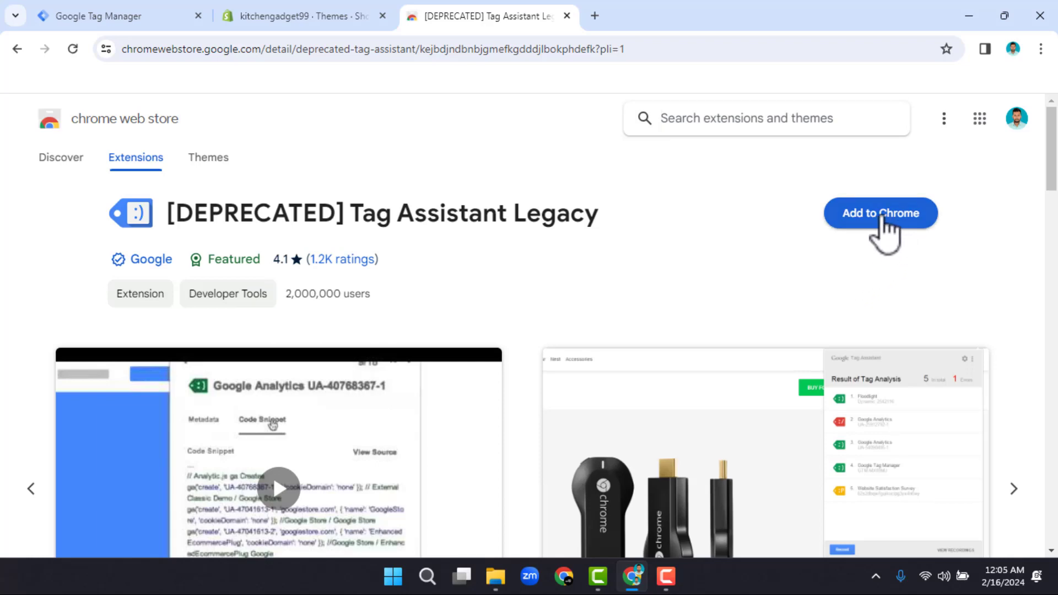
# - Add the Tag Assistant Legacy extension to Chrome and pin it for quick access
pyautogui.click(886, 231)
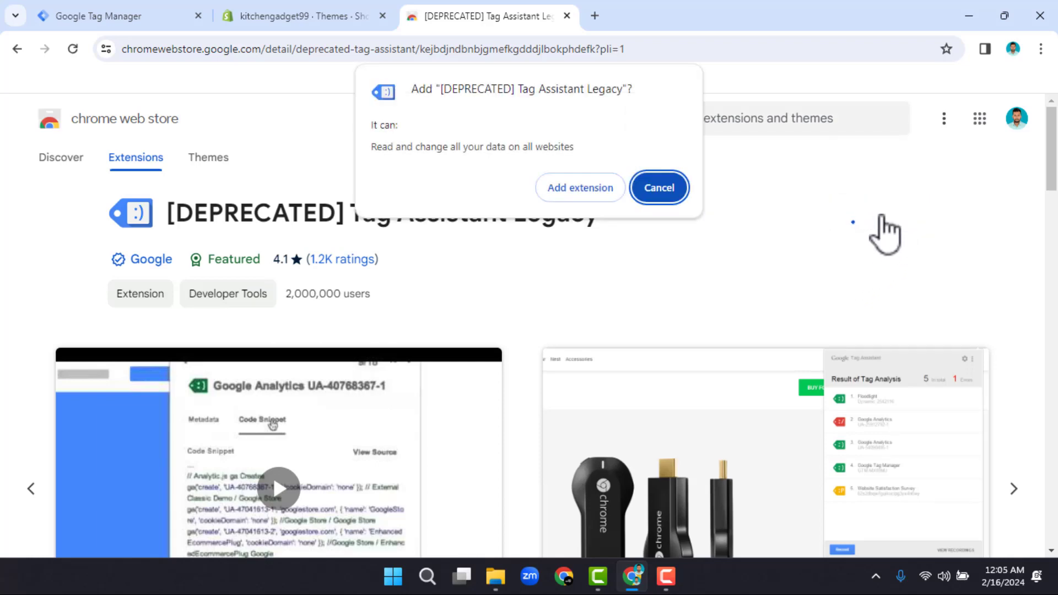
pyautogui.click(578, 190)
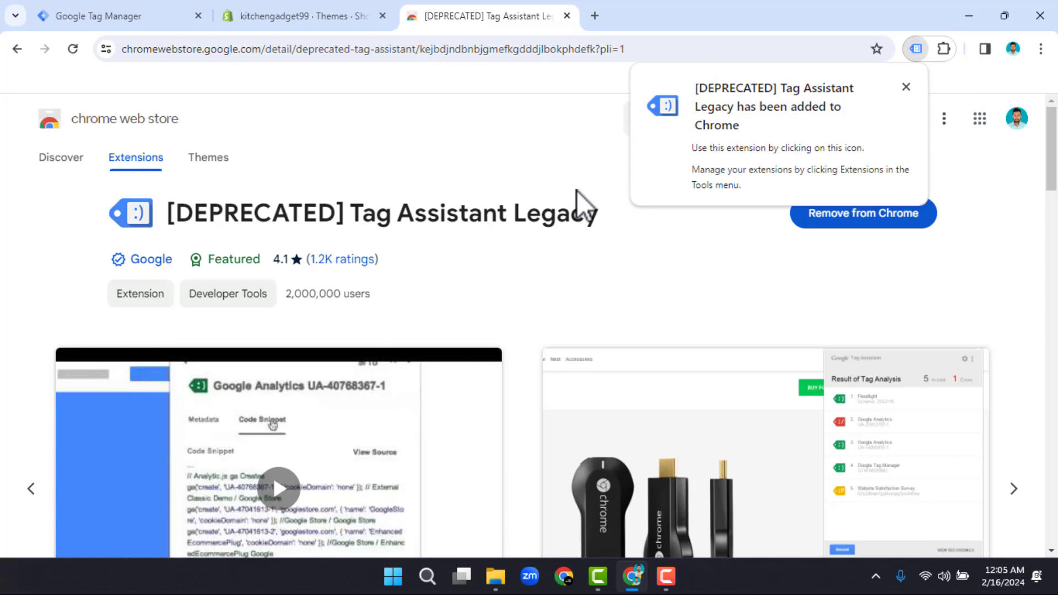
pyautogui.click(944, 49)
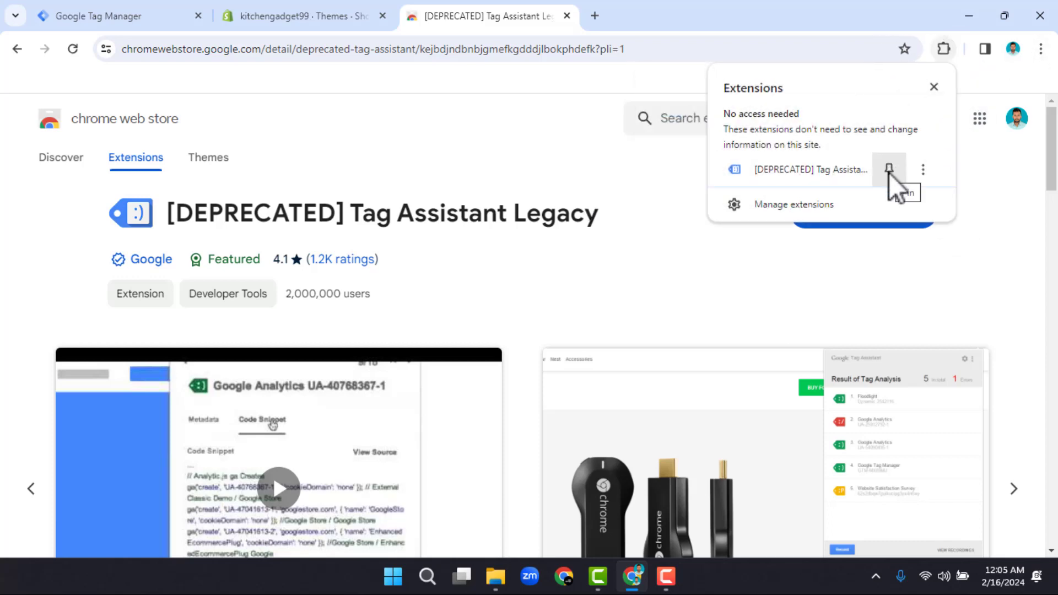
pyautogui.click(888, 170)
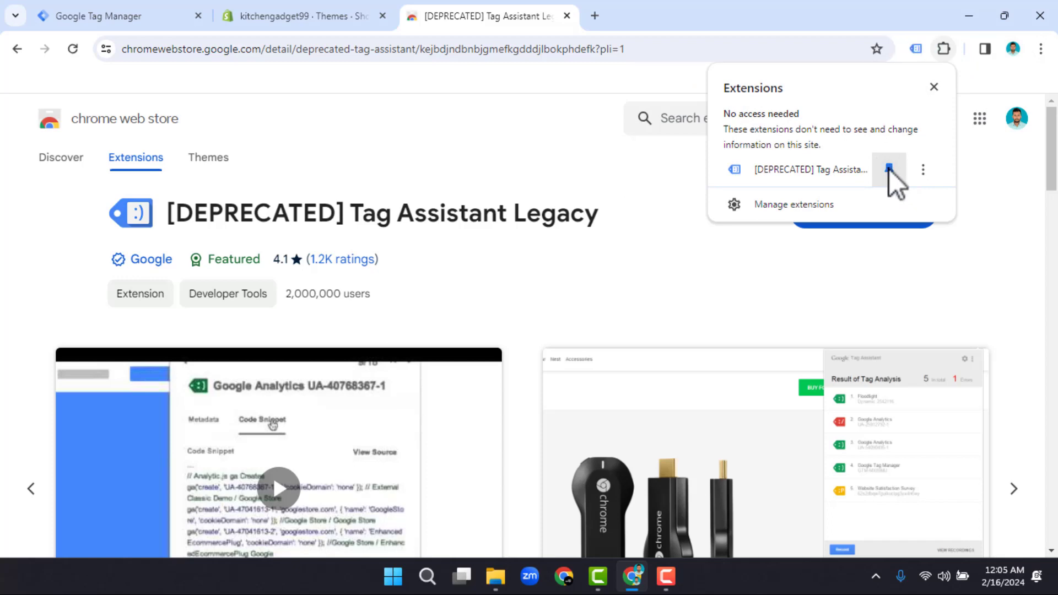
# - Open the kitchengadget99 storefront from the Shopify admin and enable Tag Assistant Legacy on it, keeping the default tag selection
pyautogui.hotkey('ctrl', 'shift', 'Tab')
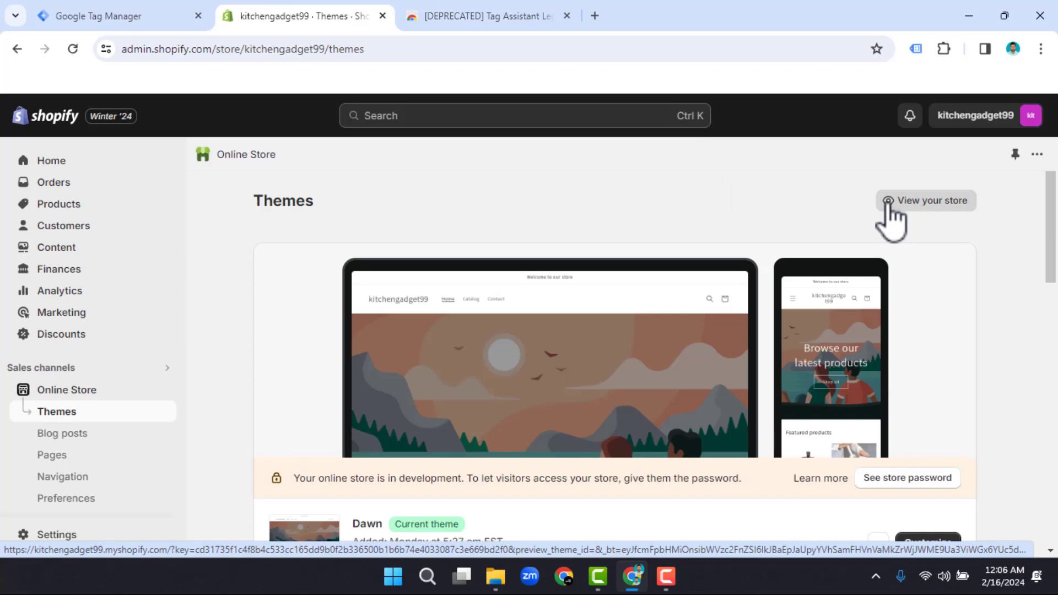
pyautogui.click(888, 200)
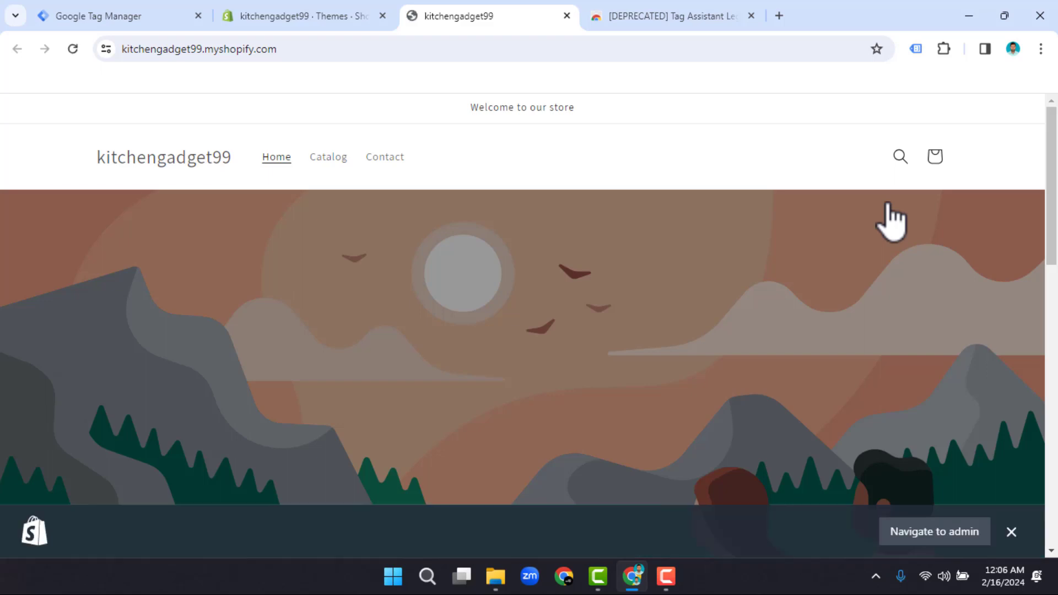
pyautogui.click(916, 50)
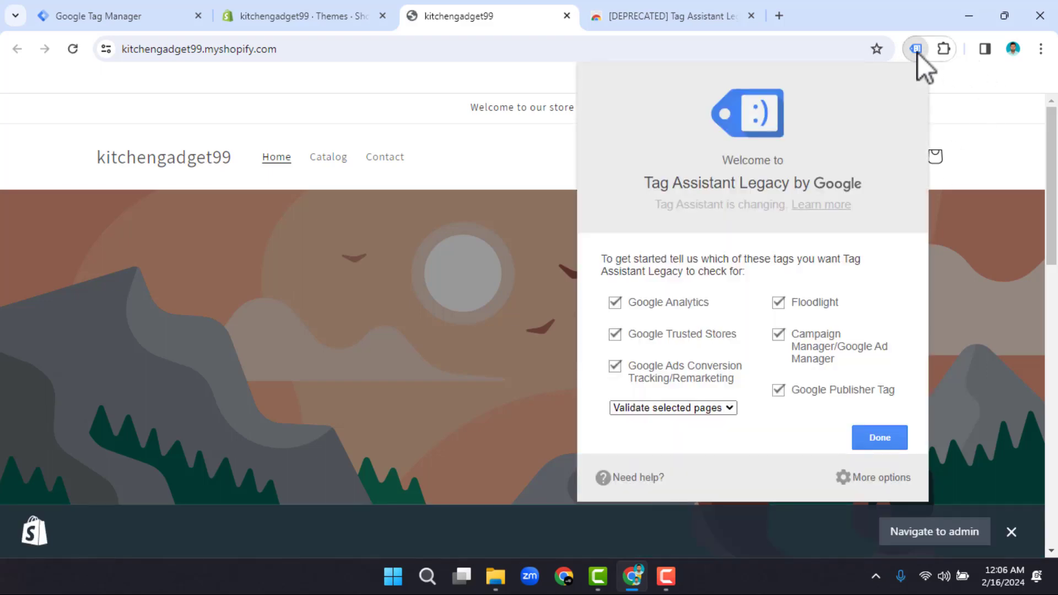
pyautogui.click(879, 438)
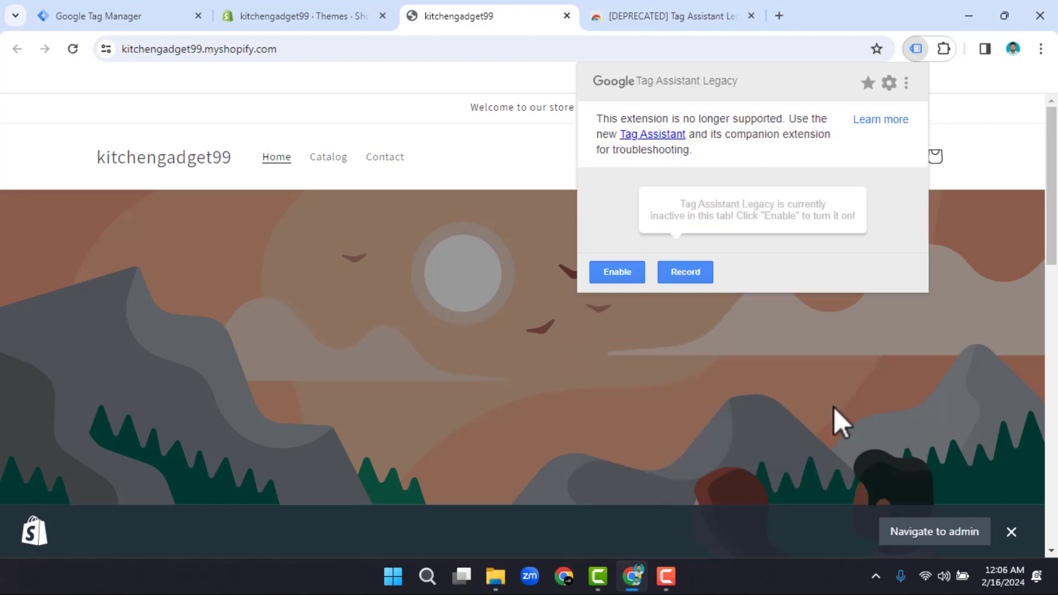
pyautogui.click(616, 272)
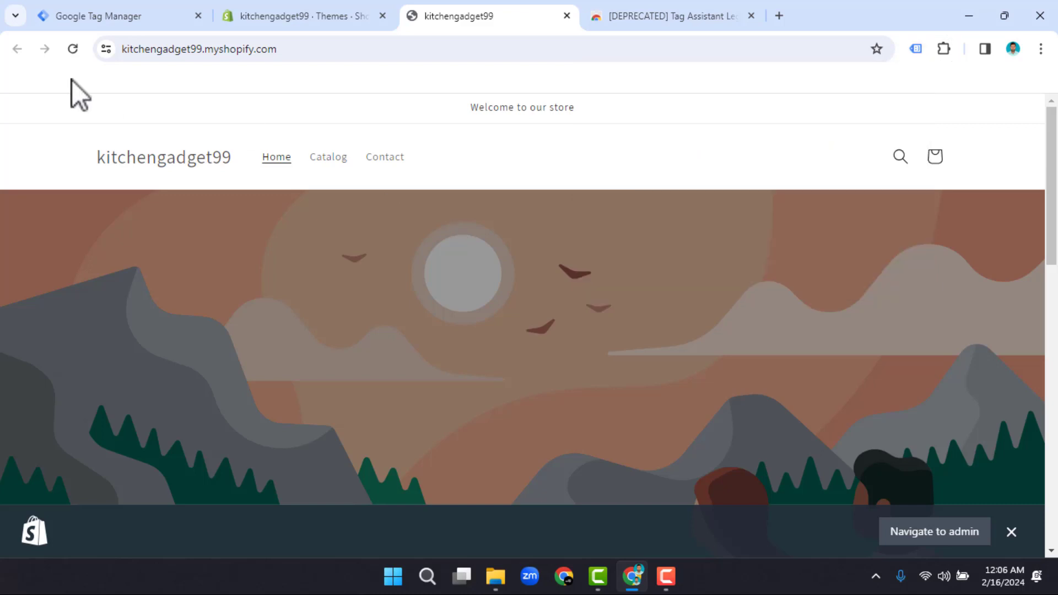
# - Reload the storefront and check Tag Assistant Legacy's tag analysis for the Google Tag Manager container
pyautogui.click(73, 48)
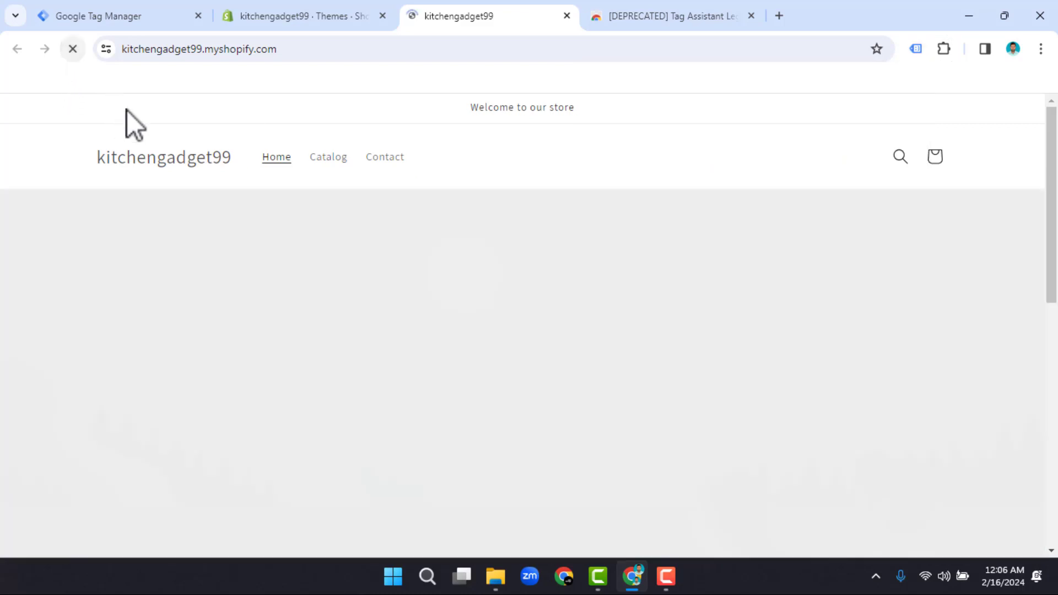
pyautogui.click(915, 51)
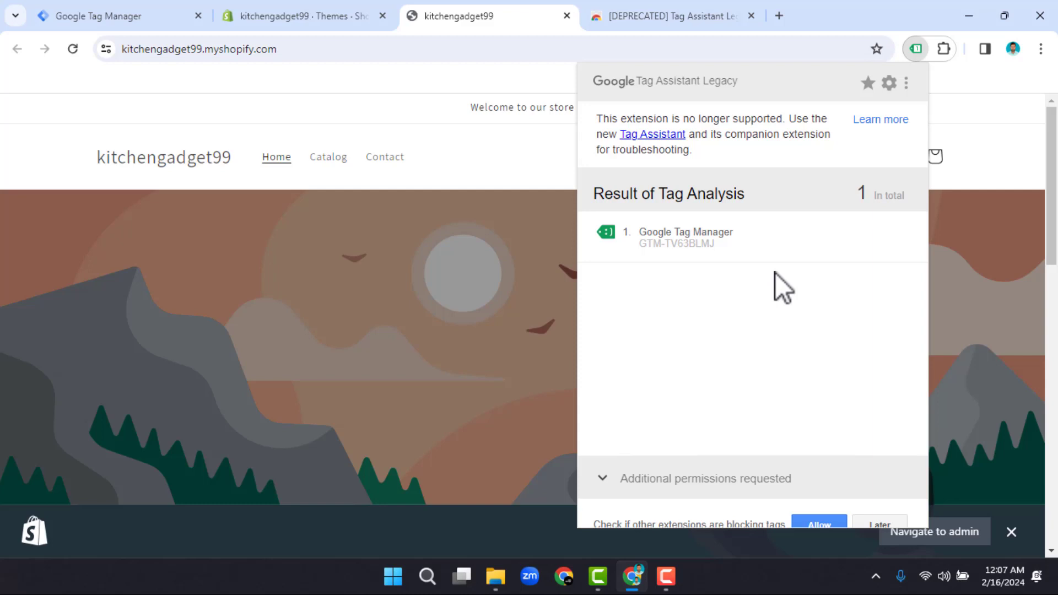
pyautogui.click(466, 280)
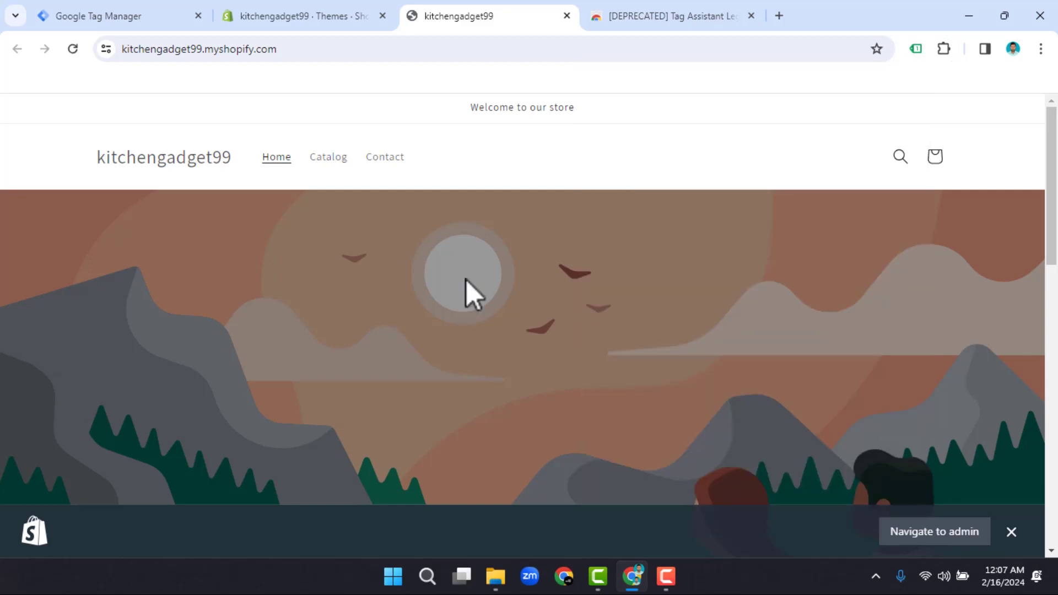